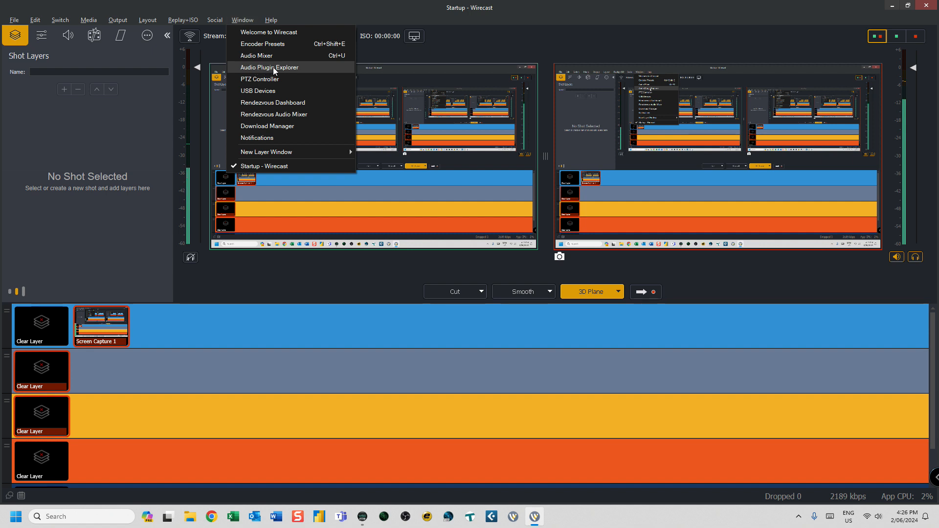
- Open the Audio Plugin Explorer and review the list of installed audio plug-ins
click(268, 69)
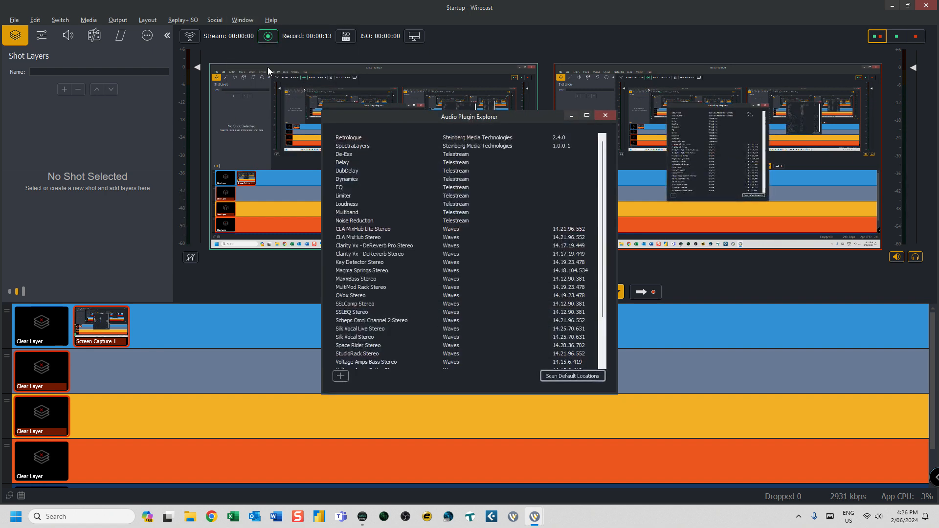
scroll(408, 255, down, 3)
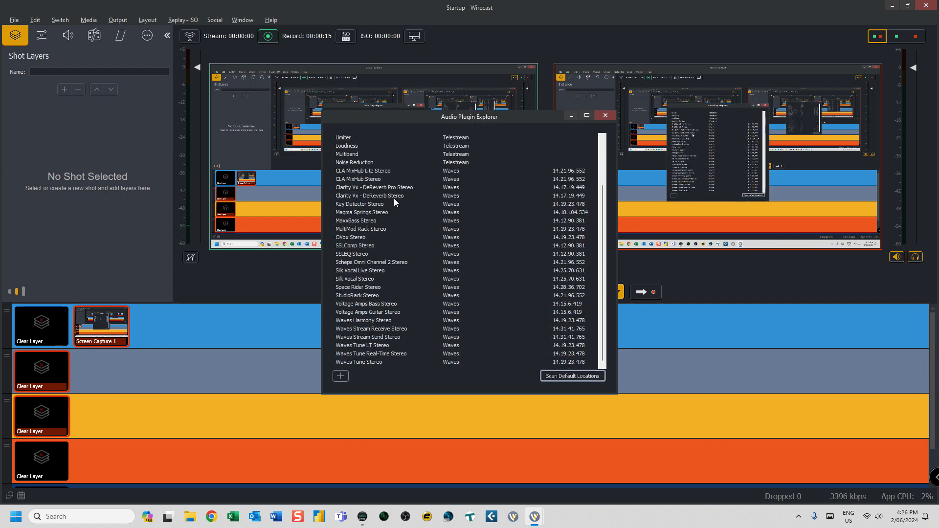
scroll(371, 280, up, 3)
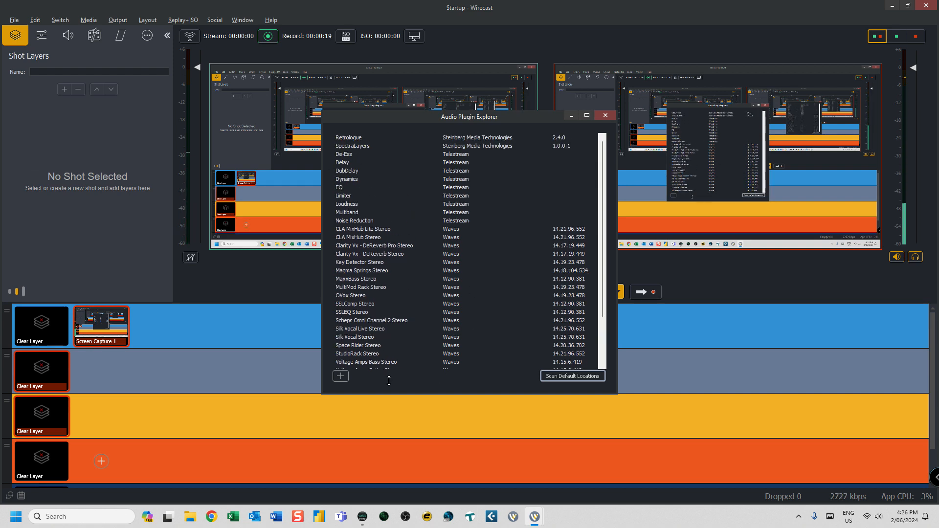
- Start adding a plug-in manually and browse to the folder C:\Program Files (x86)\Waves\WaveShells V14
click(341, 377)
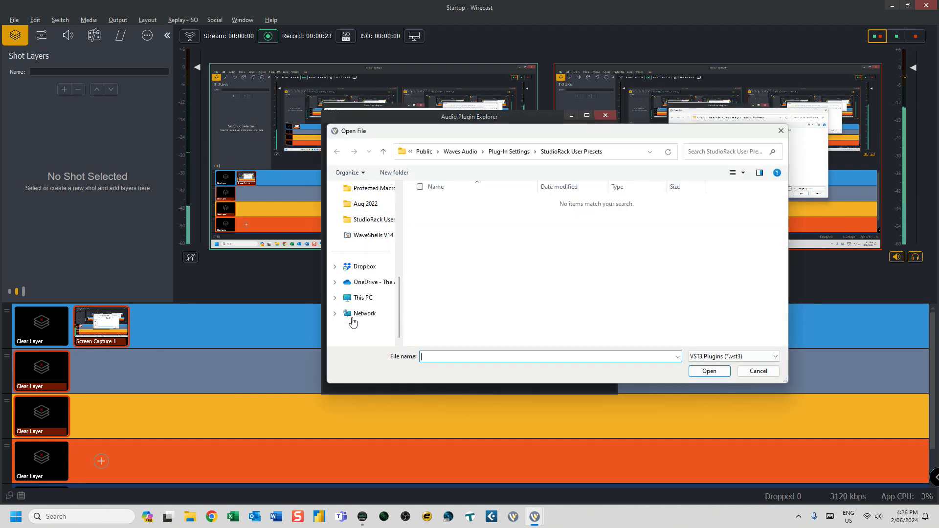
click(359, 298)
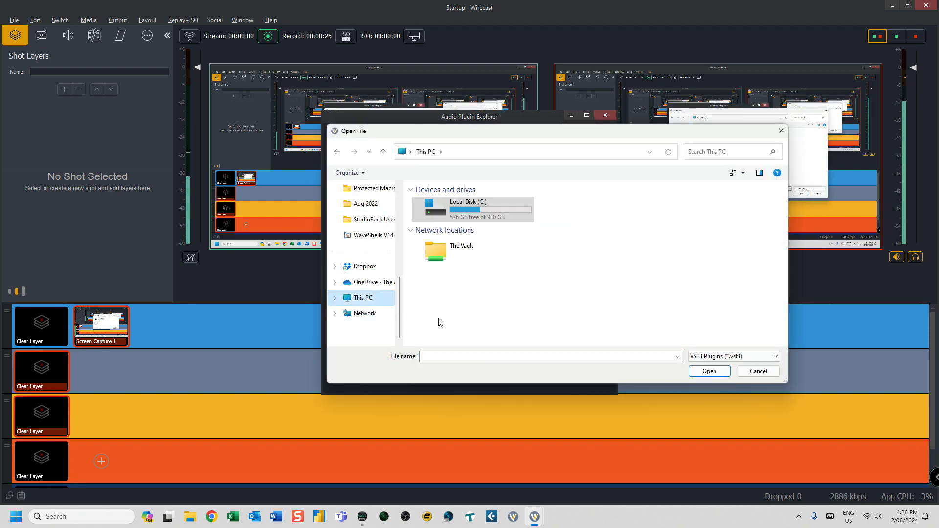
click(470, 210)
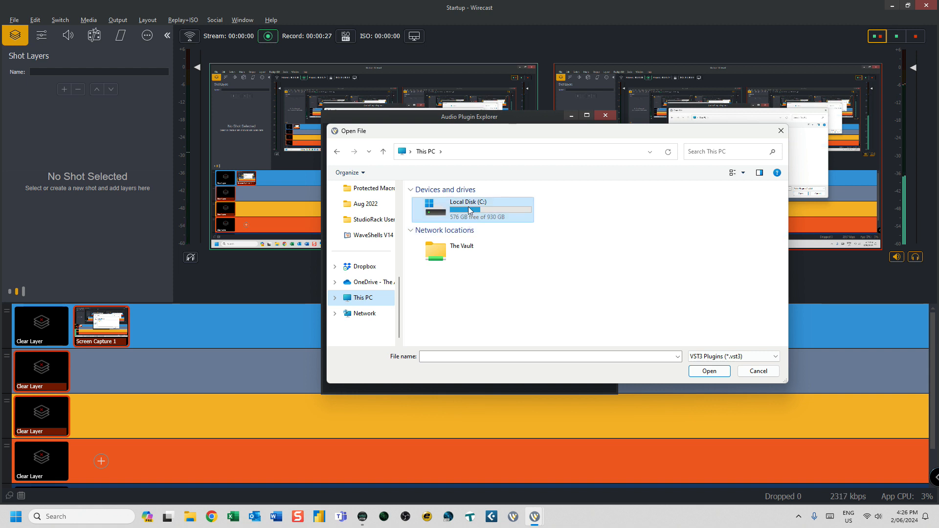
double_click(468, 210)
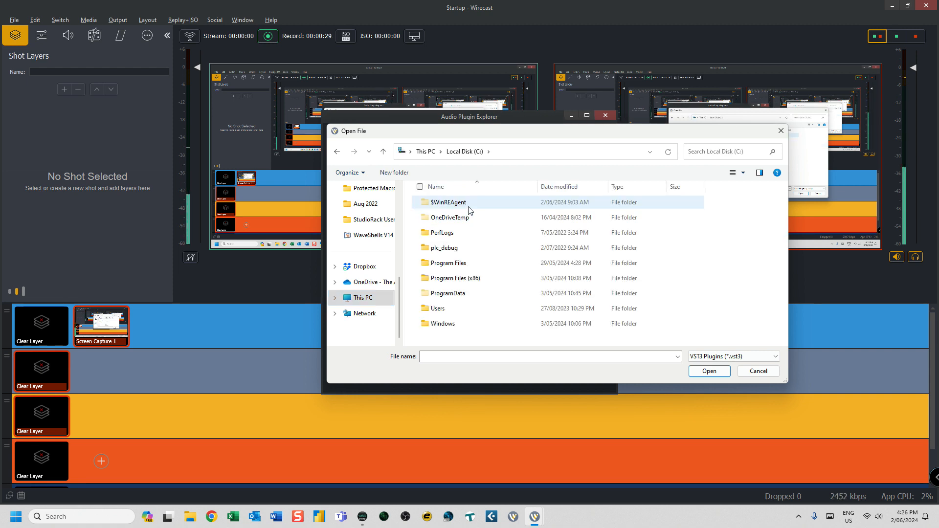
double_click(456, 279)
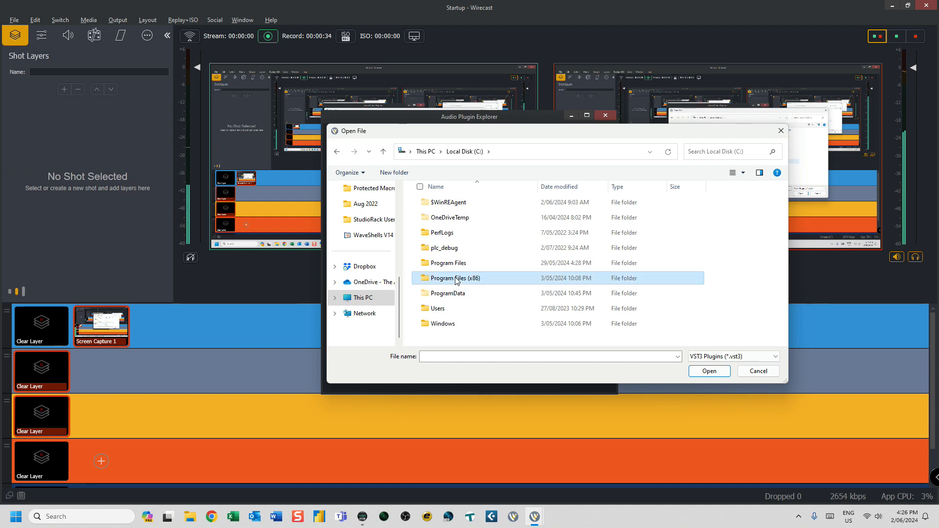
scroll(457, 279, down, 8)
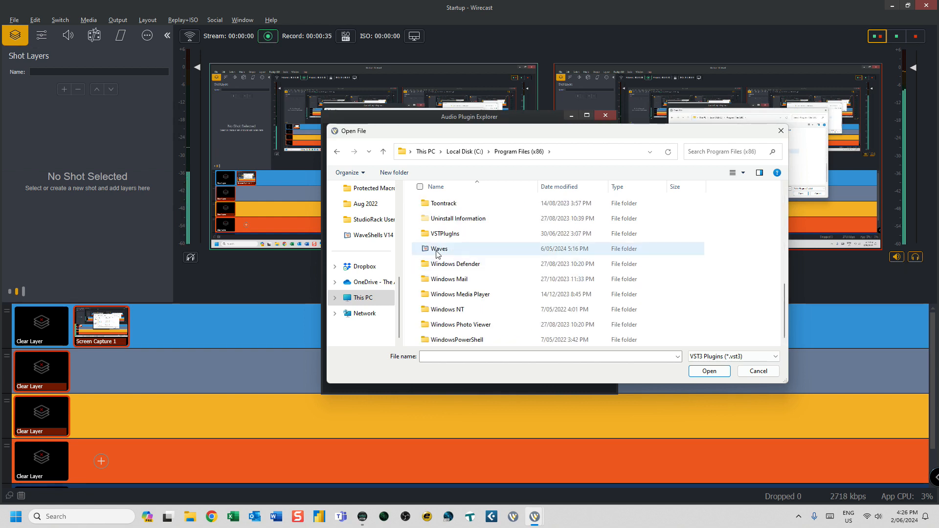
double_click(439, 249)
scroll(440, 265, down, 3)
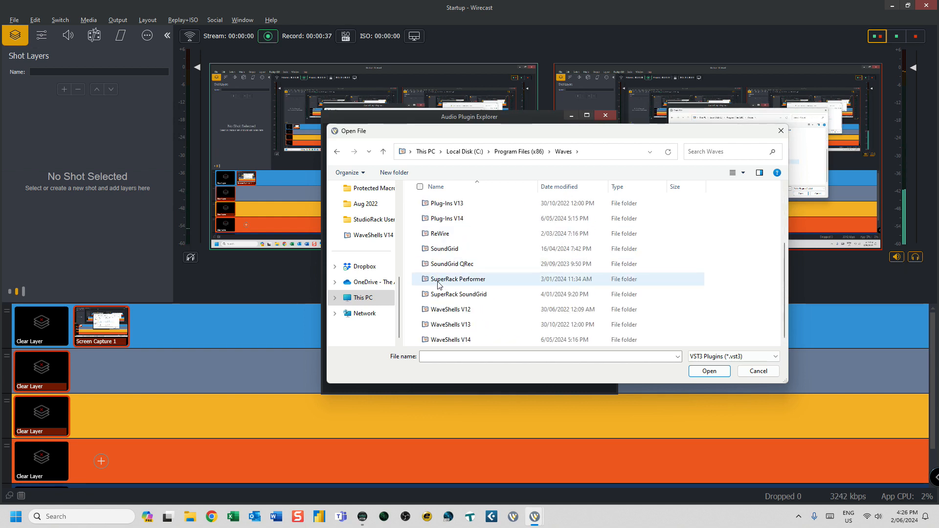
click(446, 340)
double_click(446, 340)
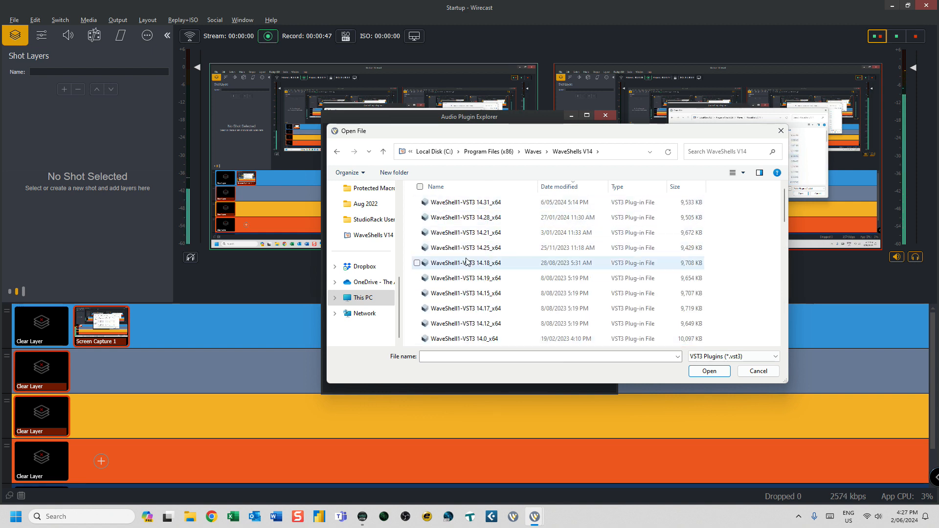
- Try to load the VST3 plug-in file WaveShell1-VST3 14.12_x64 from the WaveShells V14 folder
scroll(468, 280, down, 3)
scroll(467, 280, up, 2)
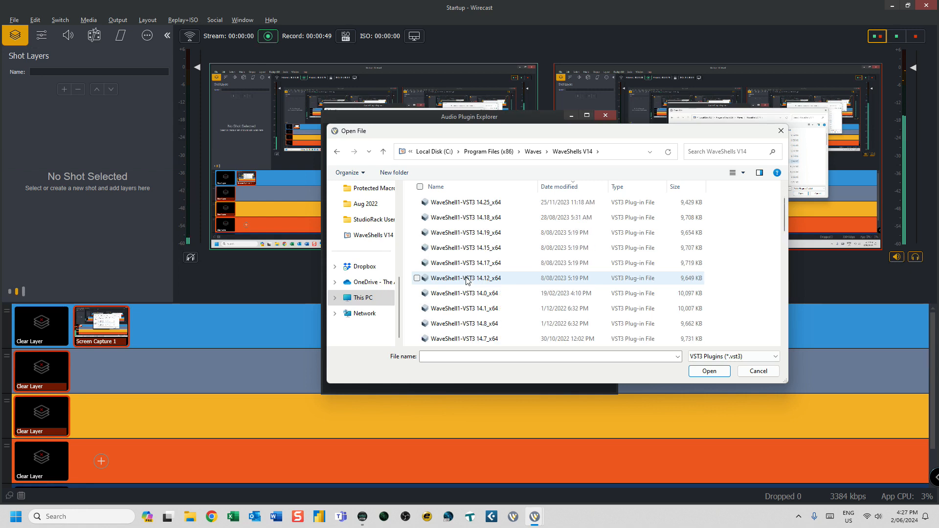
scroll(467, 281, up, 3)
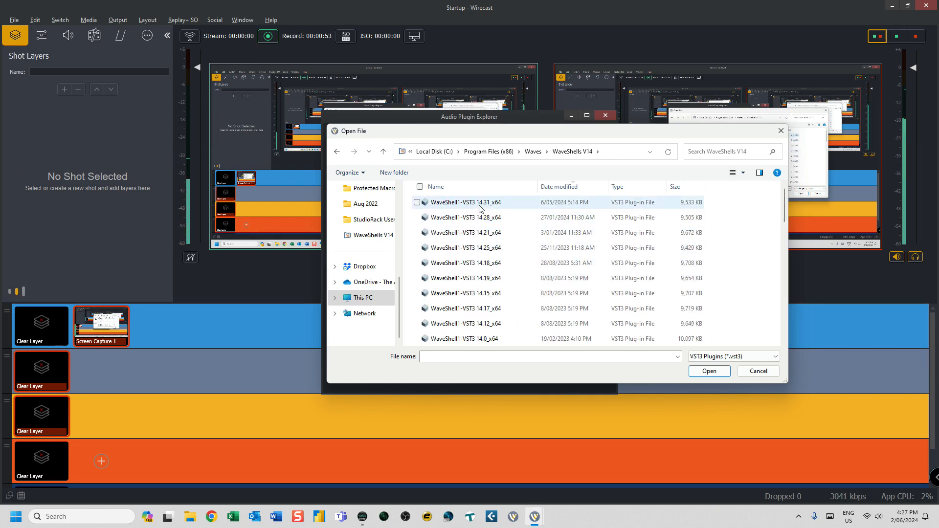
click(474, 325)
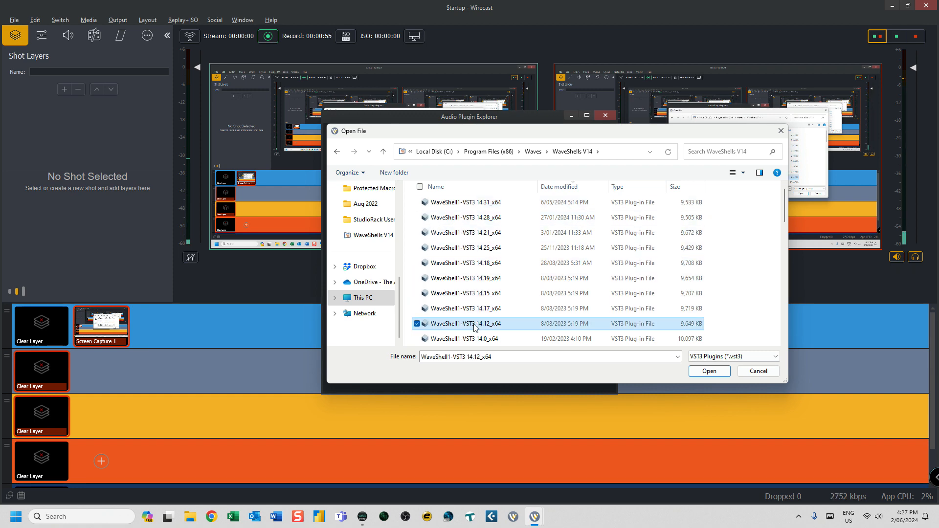
click(708, 373)
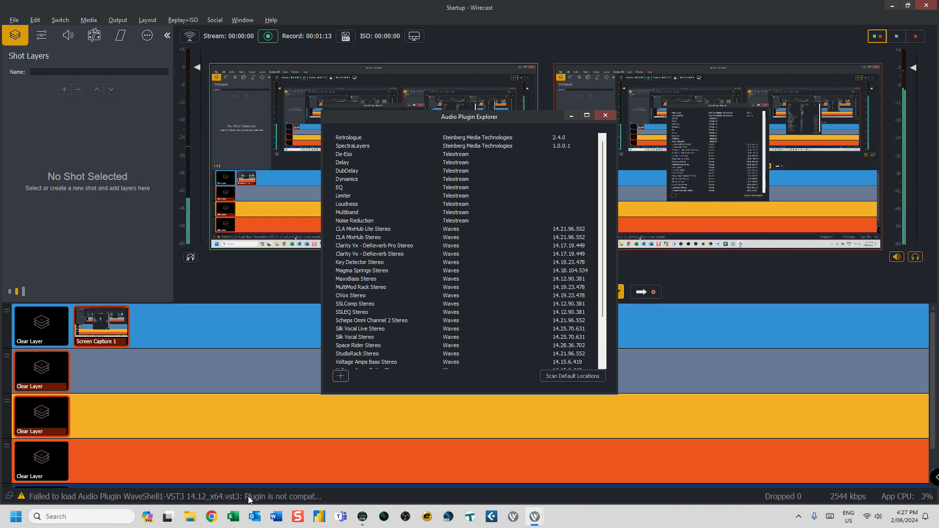
- Try to load WaveShell1-VST3 14.12_x64 together with WaveShell1-VST3 14.0_x64, and close the Audio Plugin Explorer
click(341, 376)
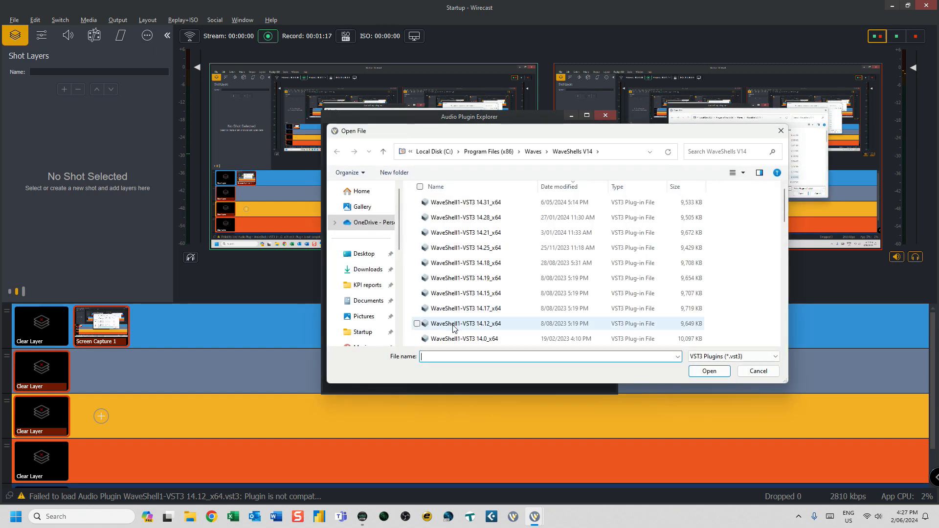
click(454, 325)
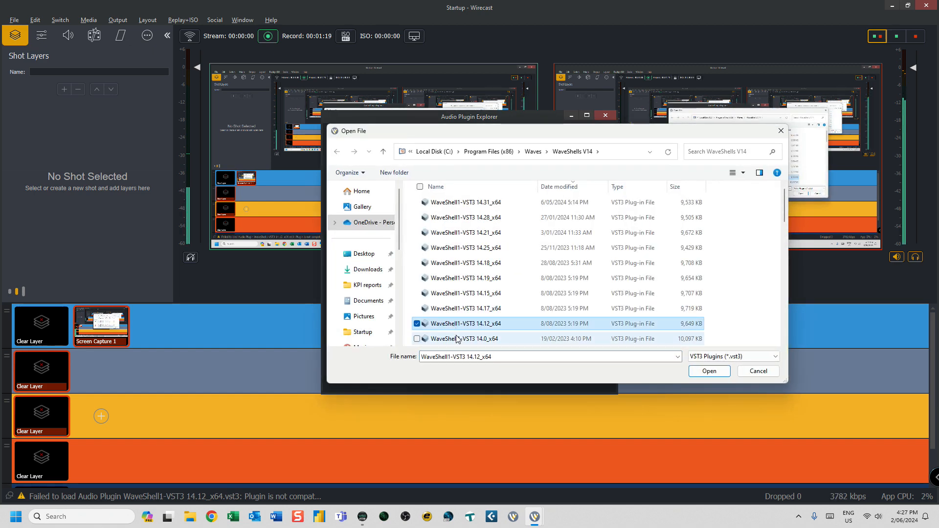
ctrl+click(458, 339)
click(709, 371)
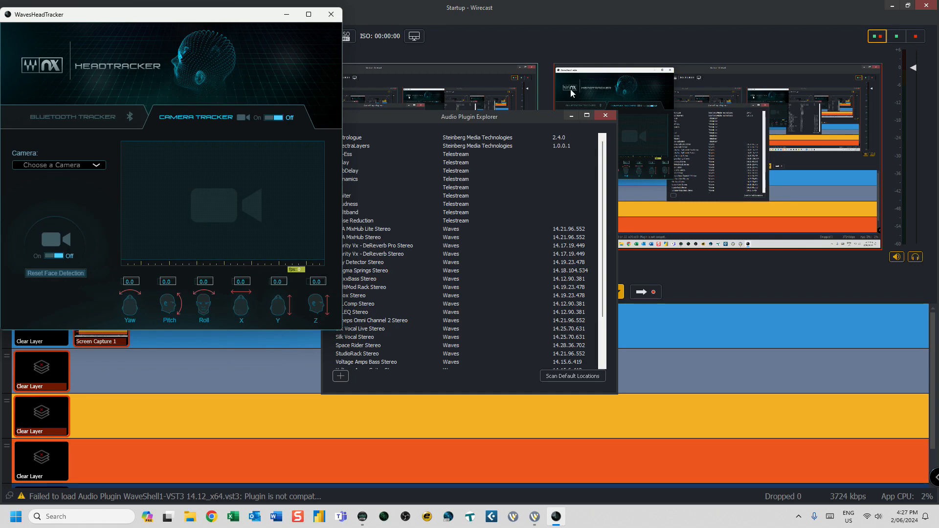
click(605, 116)
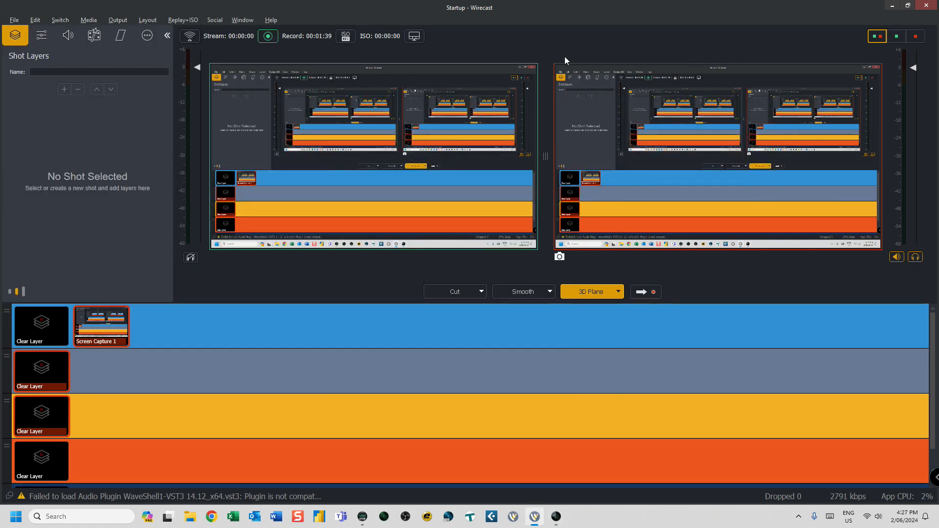
- Open the Audio Mixer, close the WavesHeadTracker window and maximize the mixer
click(243, 19)
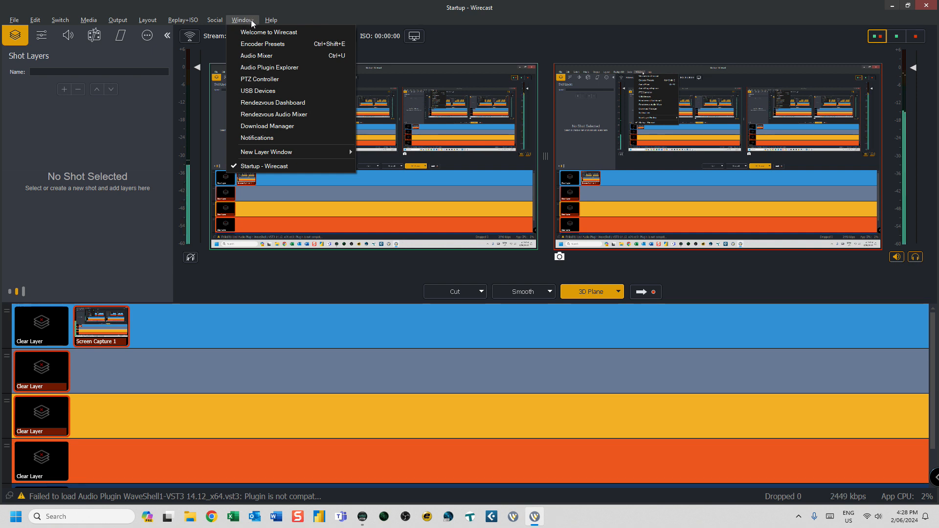
click(280, 56)
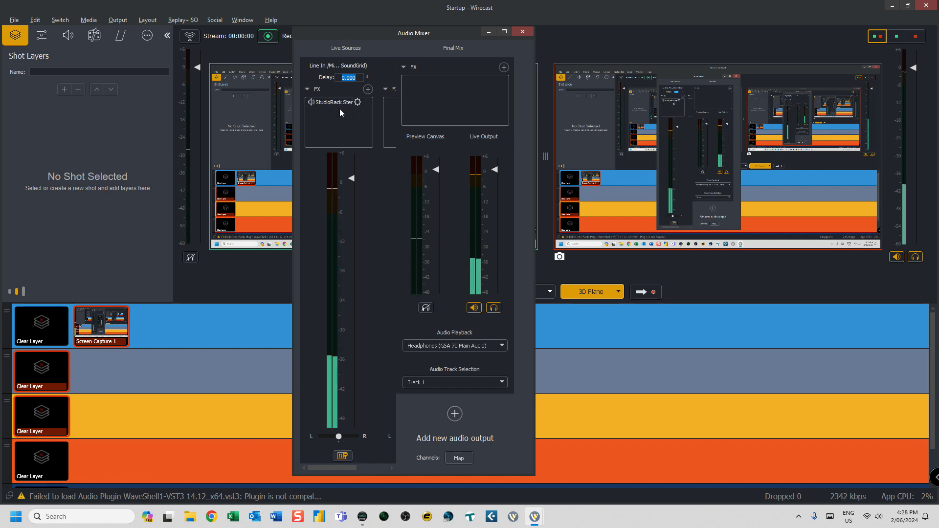
click(331, 14)
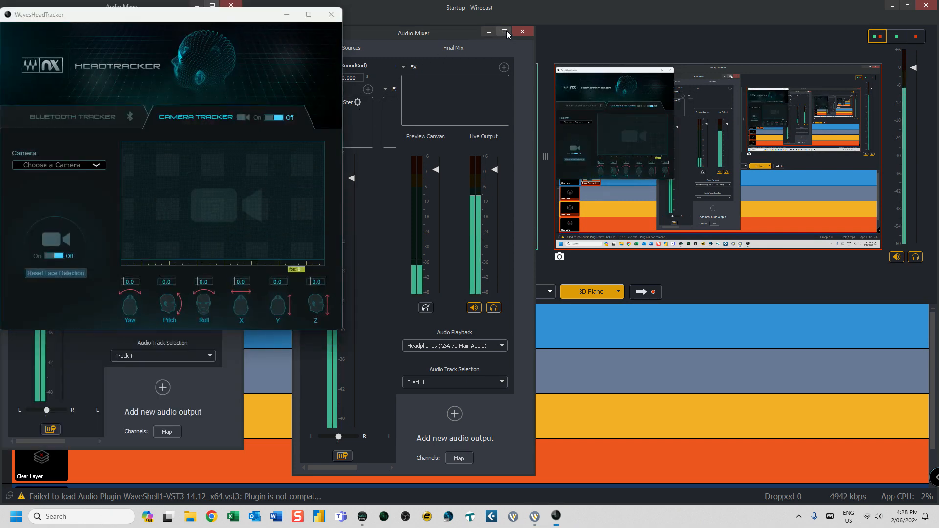
click(504, 31)
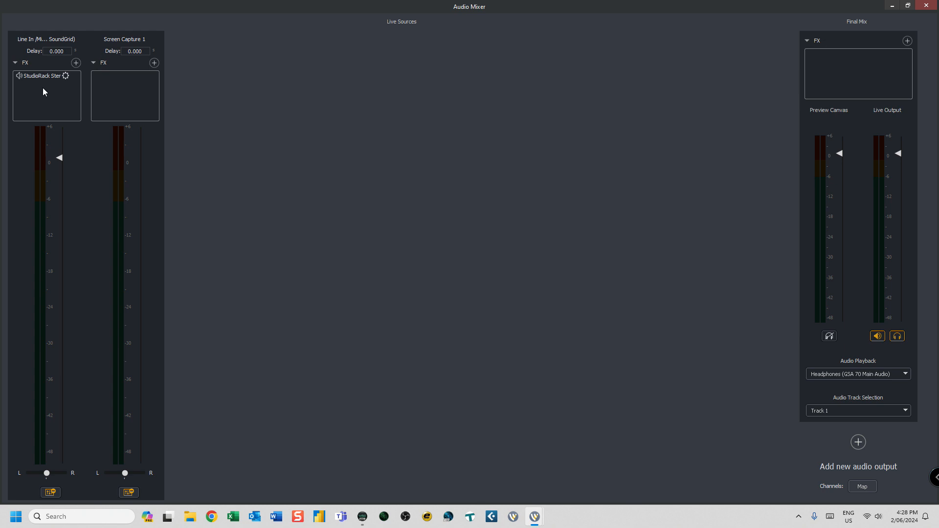
- Add the De-Ess effect to the Line In source's FX list and bypass it
click(76, 62)
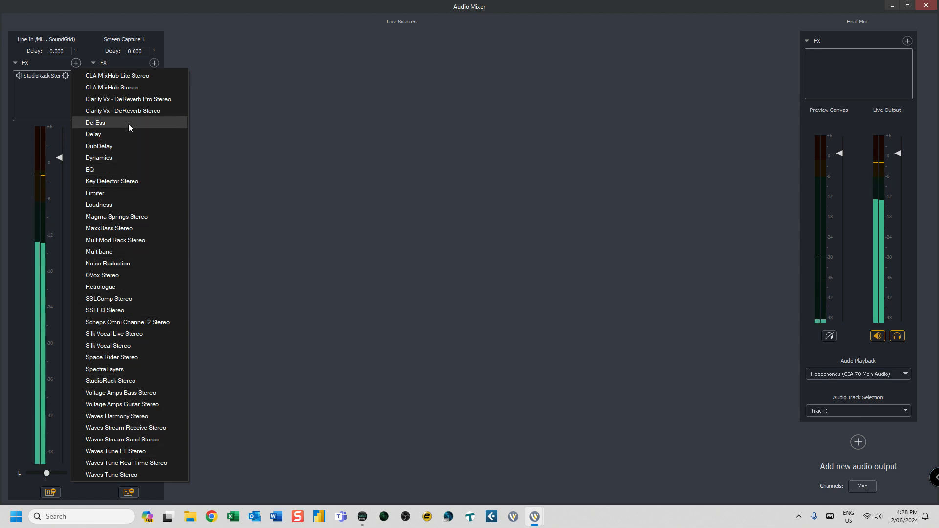
click(112, 123)
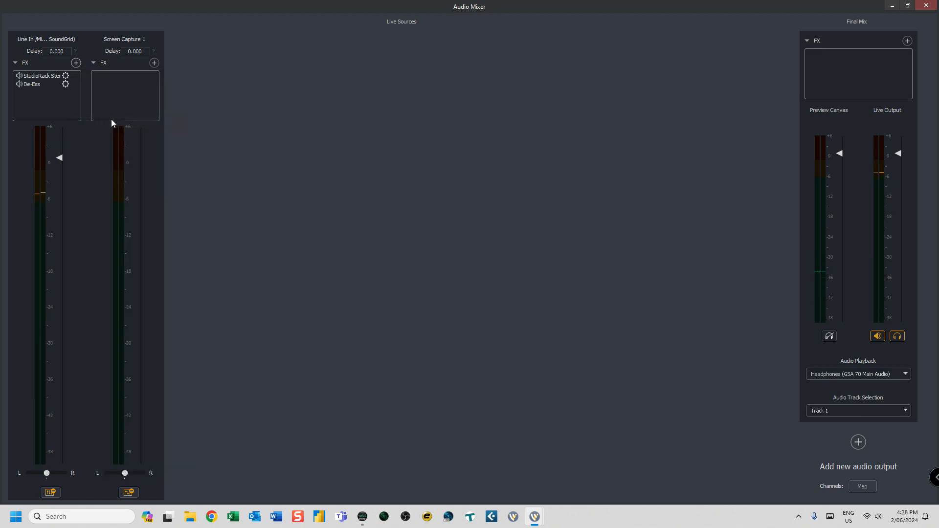
click(18, 84)
click(18, 84)
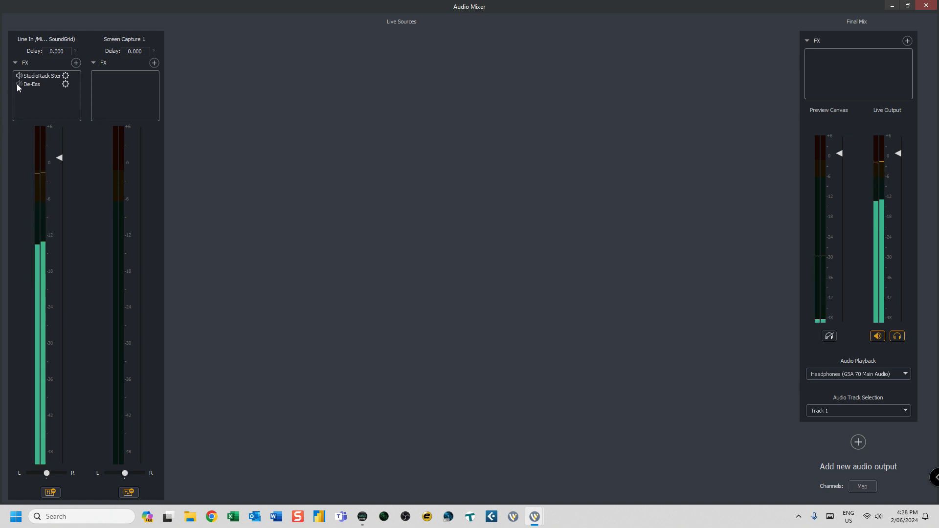
click(19, 84)
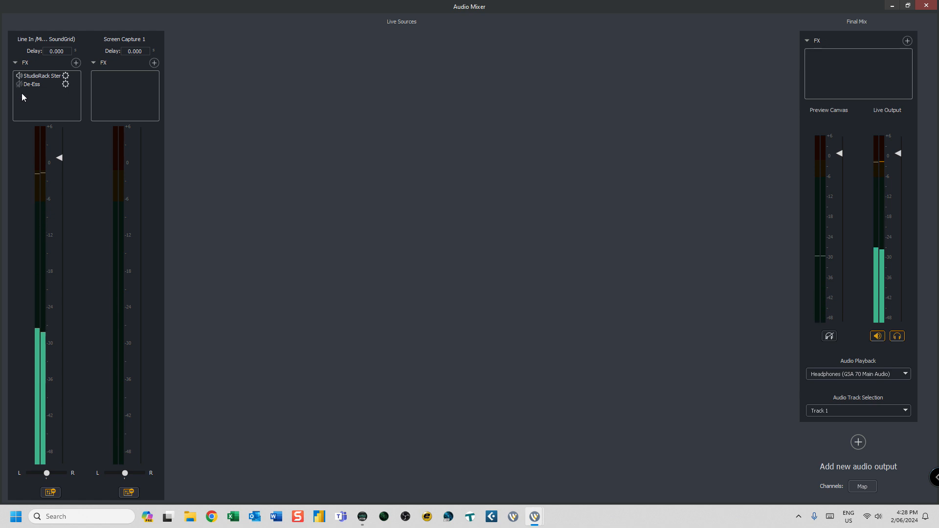
- Look at the De-Ess effect's settings and remove the effect from the Line In source
click(66, 86)
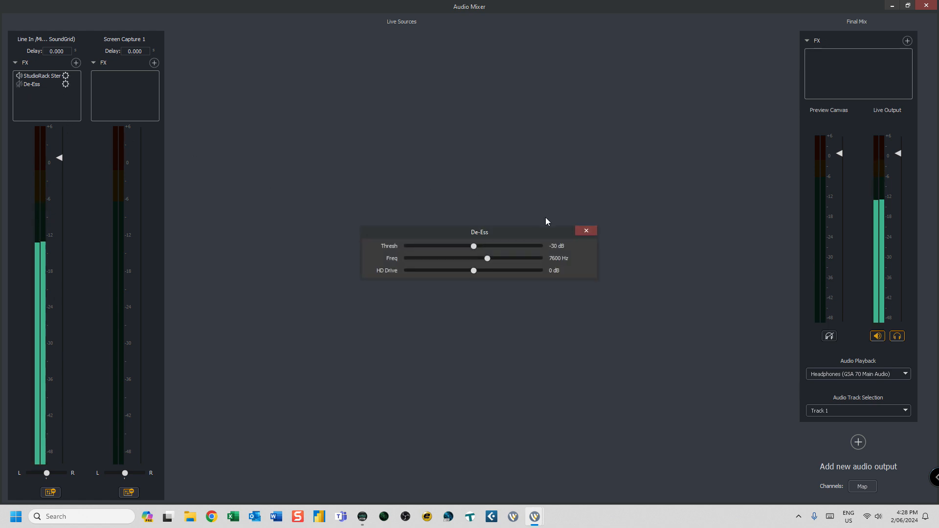
click(583, 232)
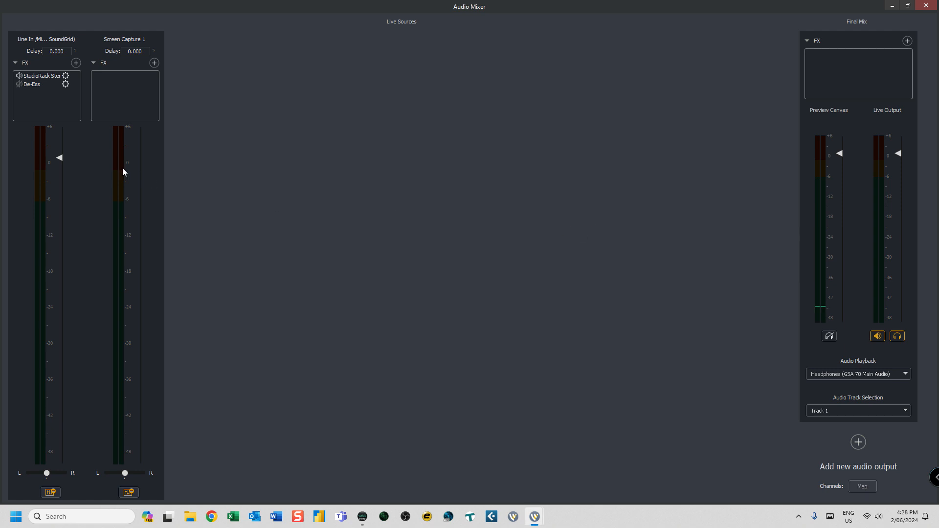
click(33, 86)
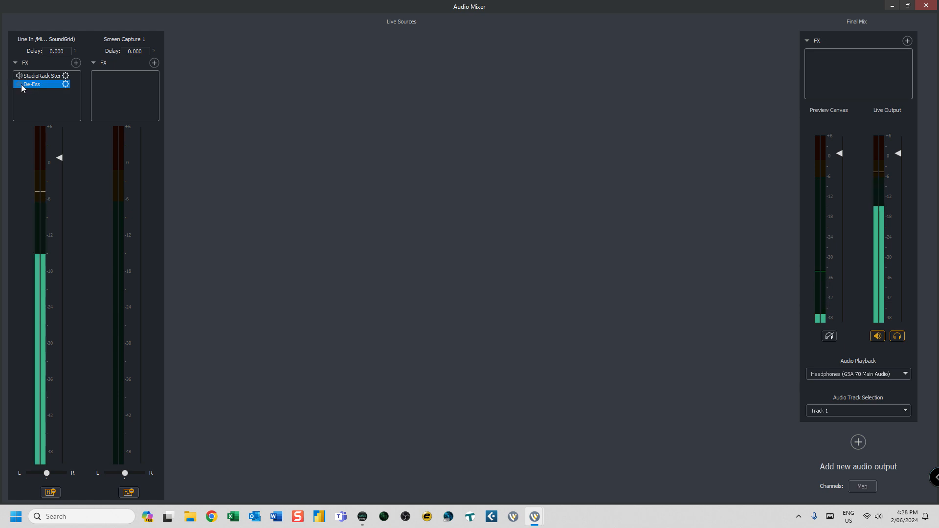
click(65, 84)
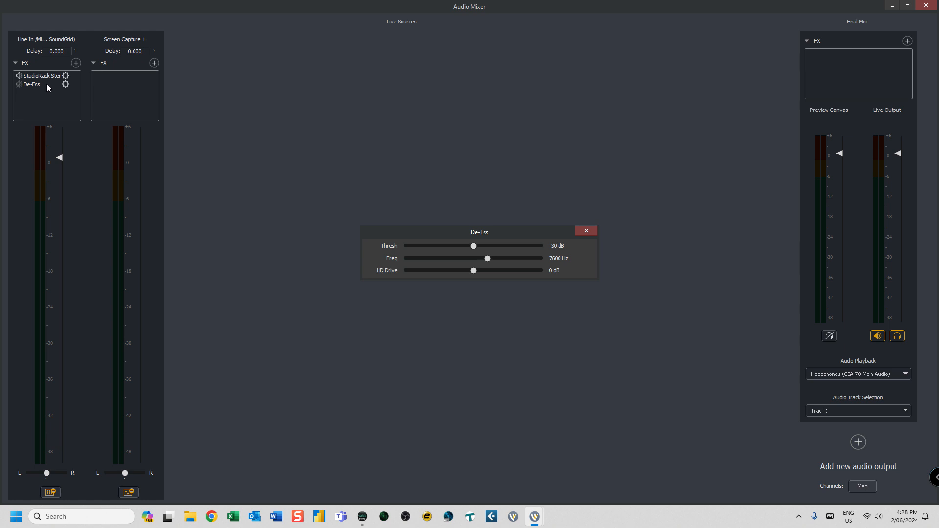
right_click(30, 86)
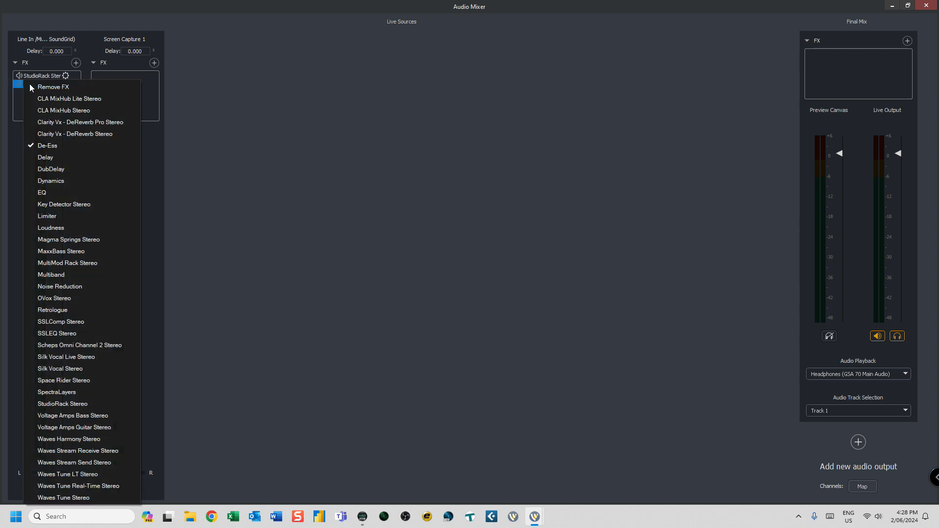
click(46, 88)
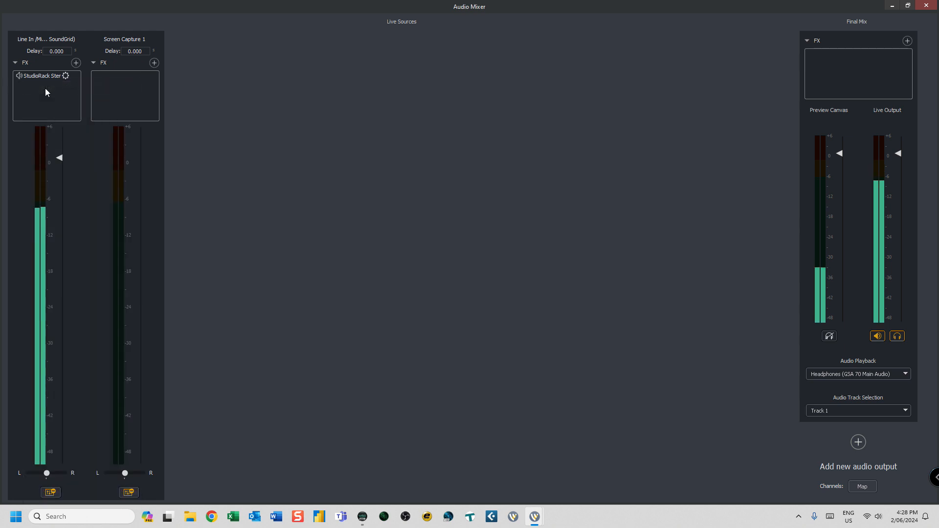
- Add the EQ effect to the Line In source's FX list, below StudioRack Stereo
click(76, 63)
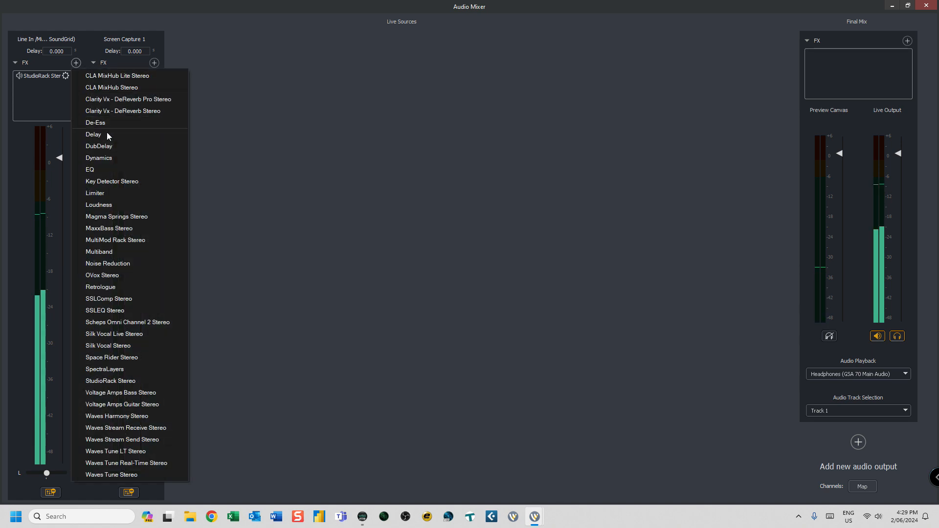
click(112, 170)
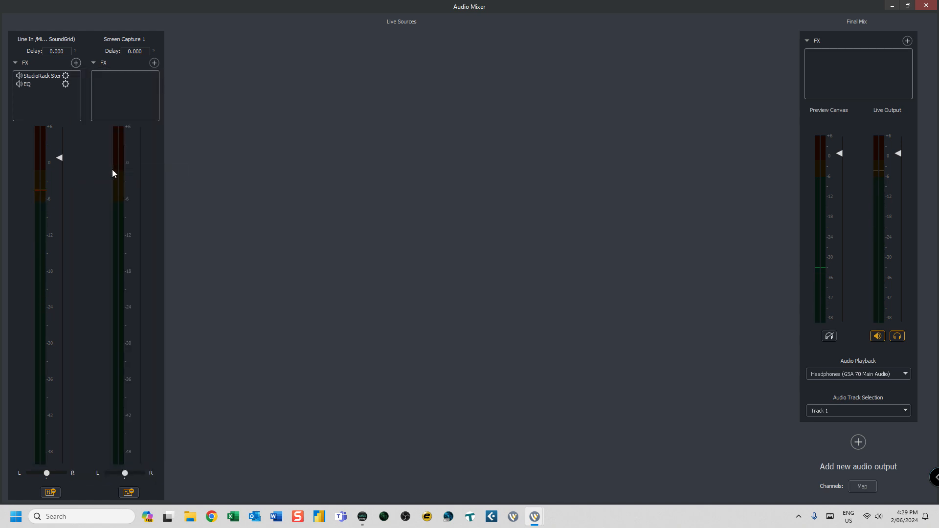
- Remove the EQ effect from the Line In source's FX list and add the Delay effect below StudioRack Stereo
right_click(35, 85)
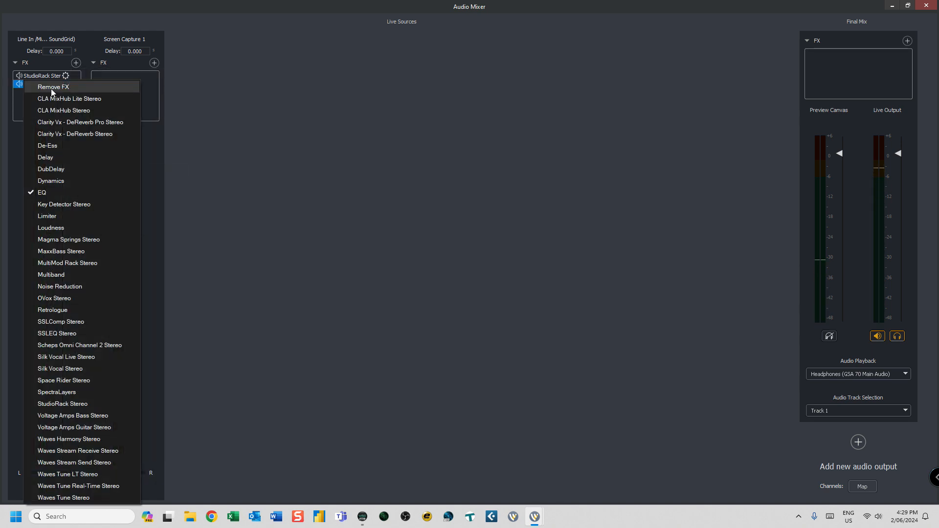
click(51, 88)
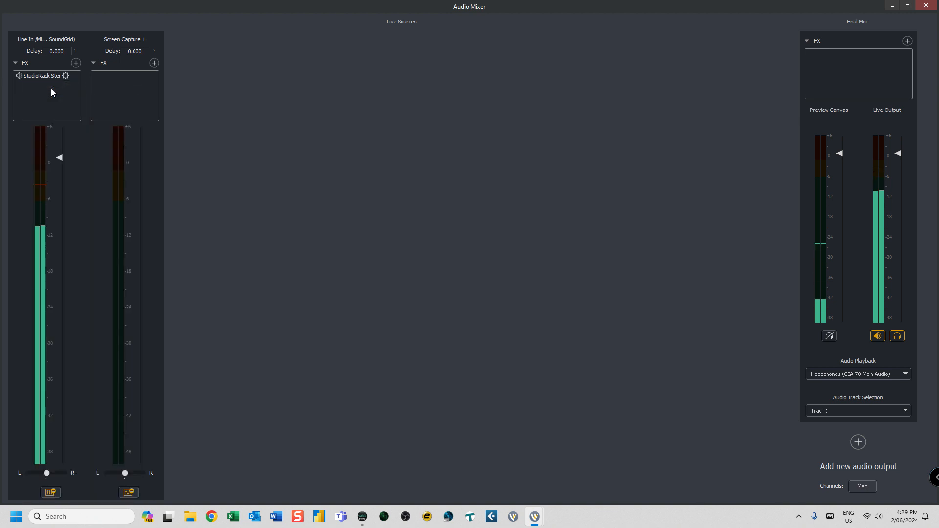
click(76, 63)
click(93, 131)
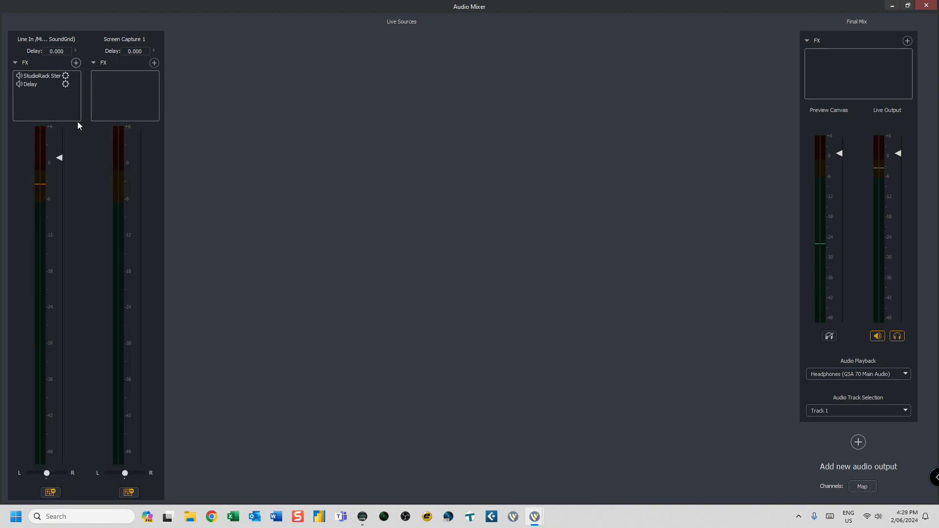
- Switch the Line In source's Delay effect to De-Ess and remove that effect from the FX list
right_click(43, 86)
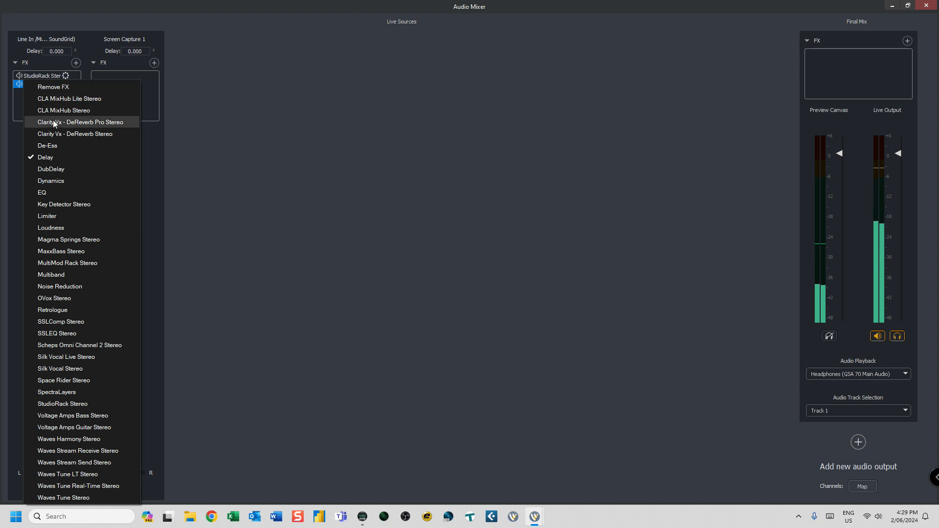
click(52, 146)
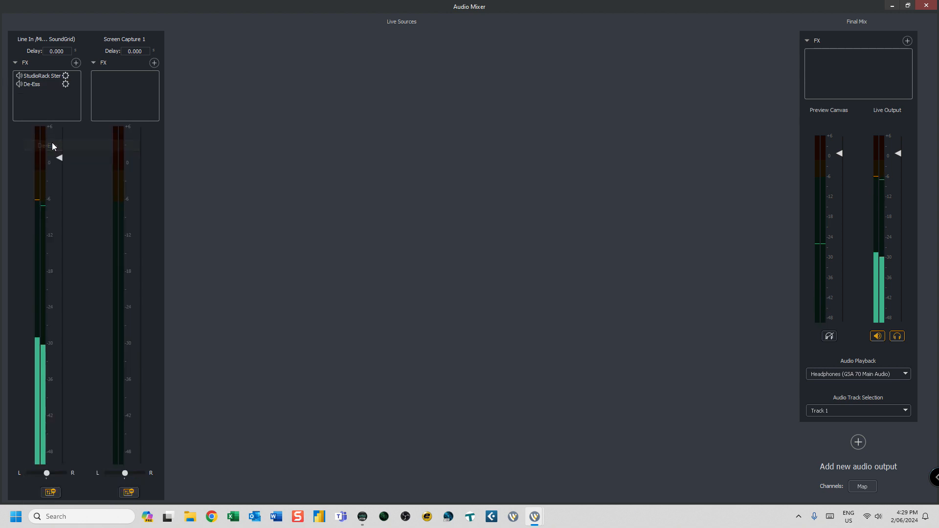
right_click(43, 84)
click(47, 87)
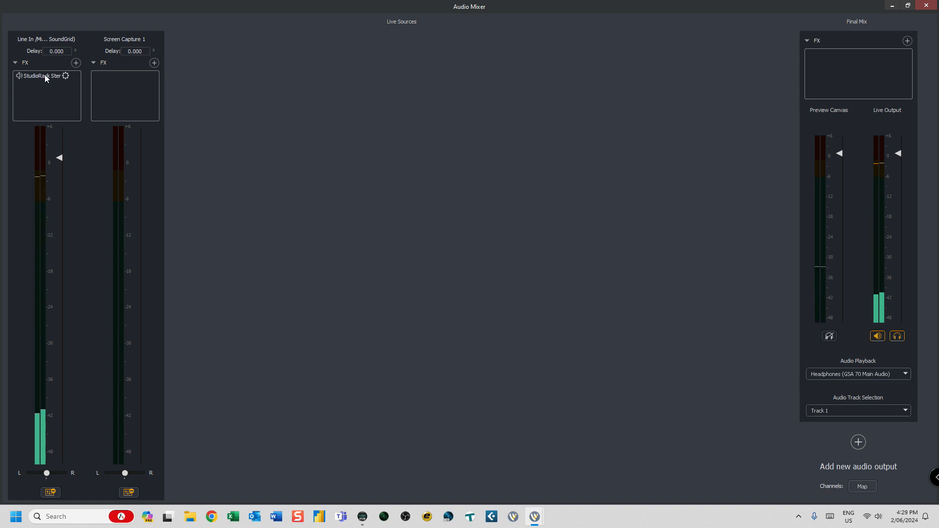
- Open StudioRack Stereo on the Line In source and toggle its Clarity Vx Pro plug-in off and back on
click(66, 76)
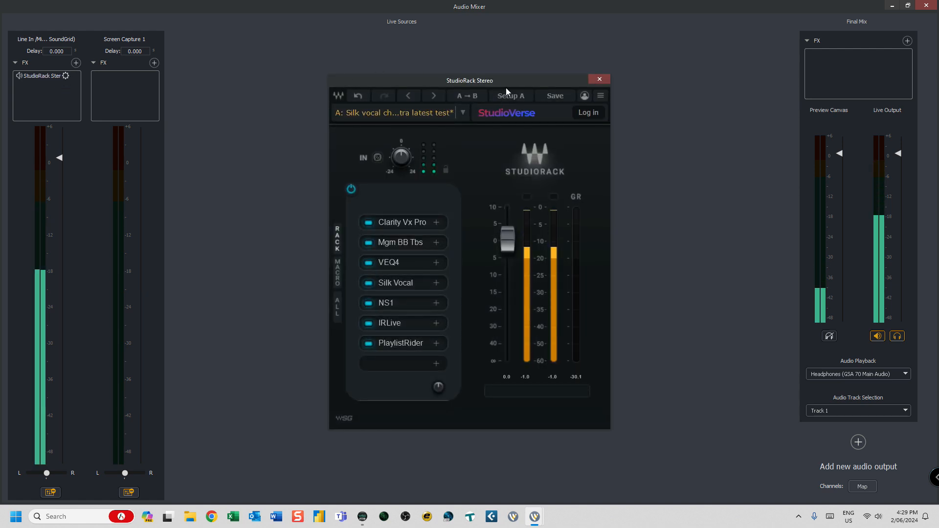
drag(508, 78, 347, 28)
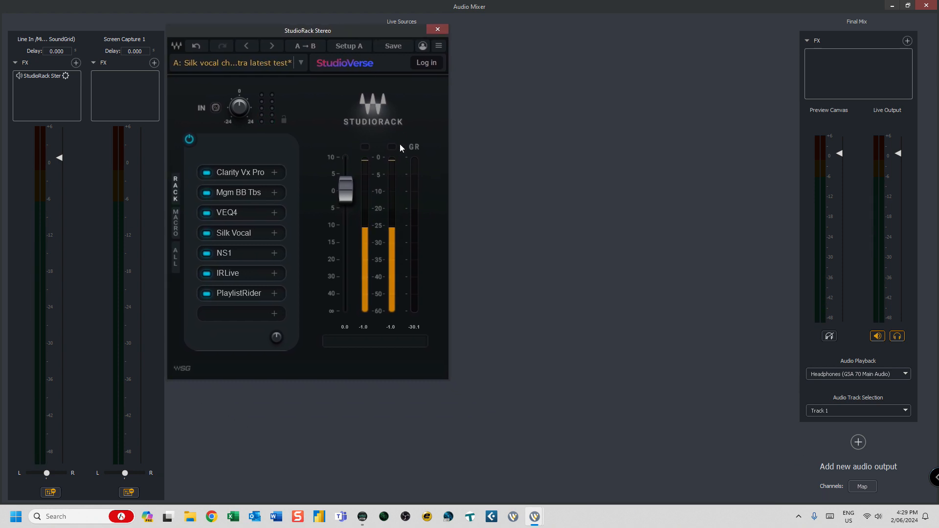
click(244, 172)
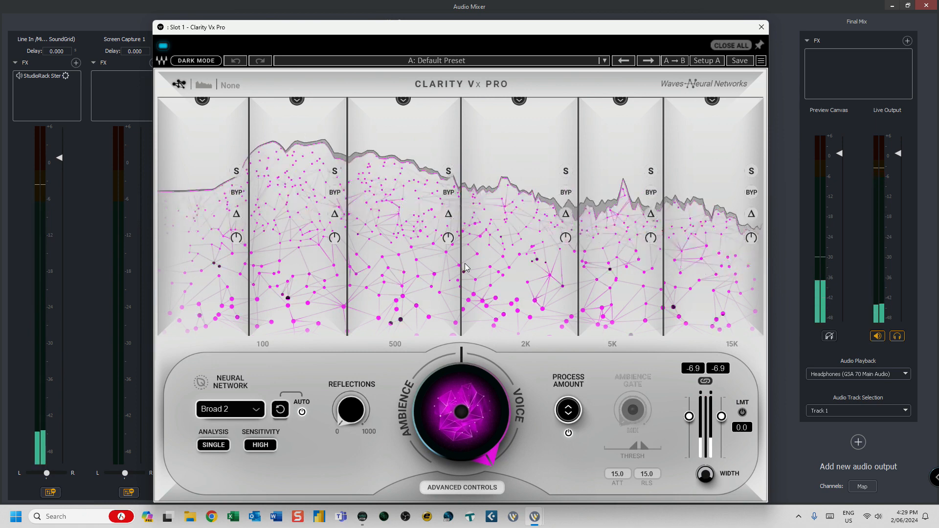
click(163, 47)
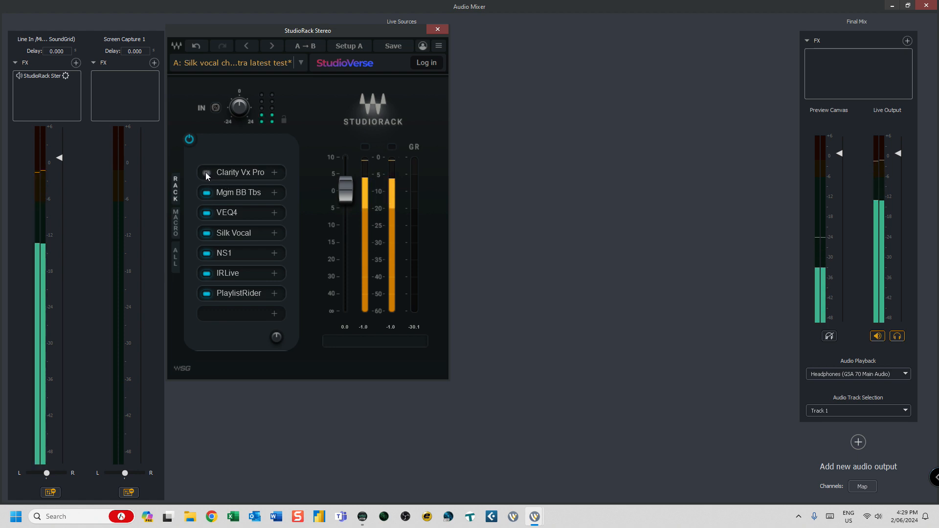
click(206, 173)
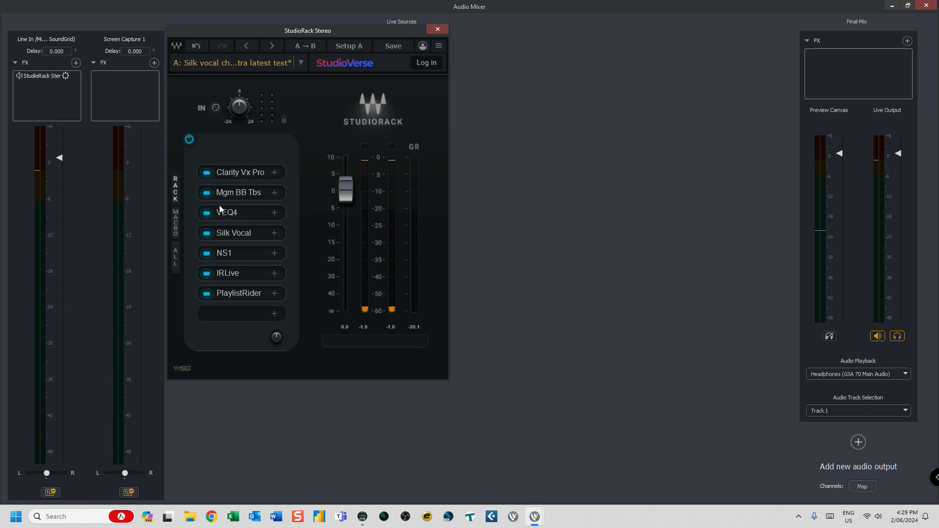
- Try out the Beast control of the rack's Magma BB Tubes plug-in and close the plug-in window
click(236, 192)
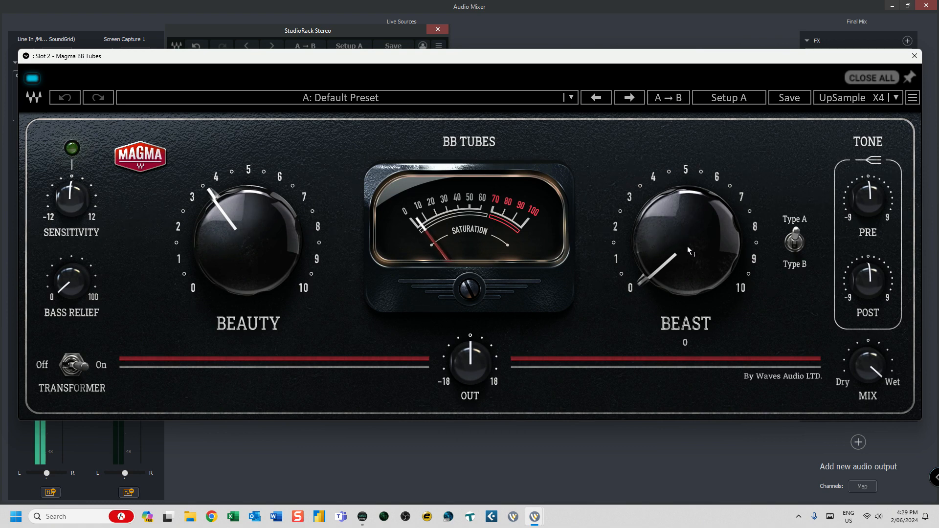
drag(694, 231, 694, 199)
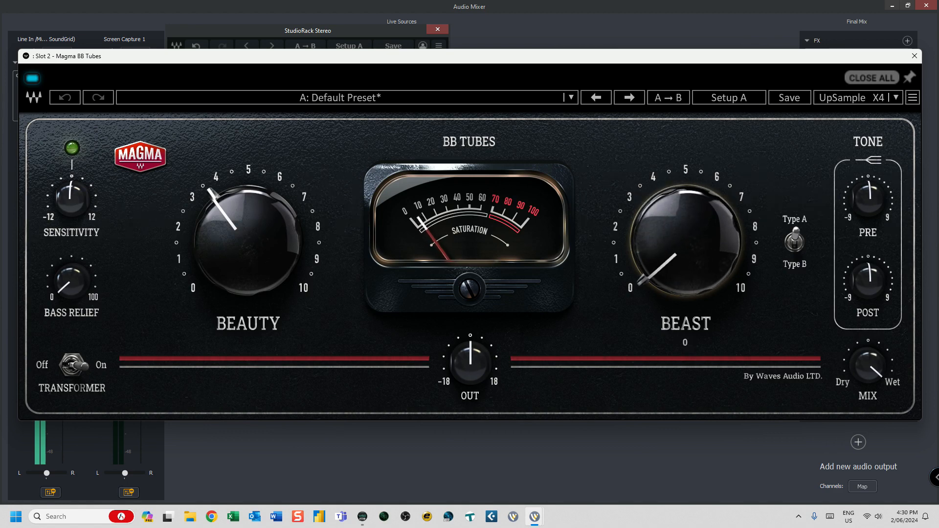
click(915, 56)
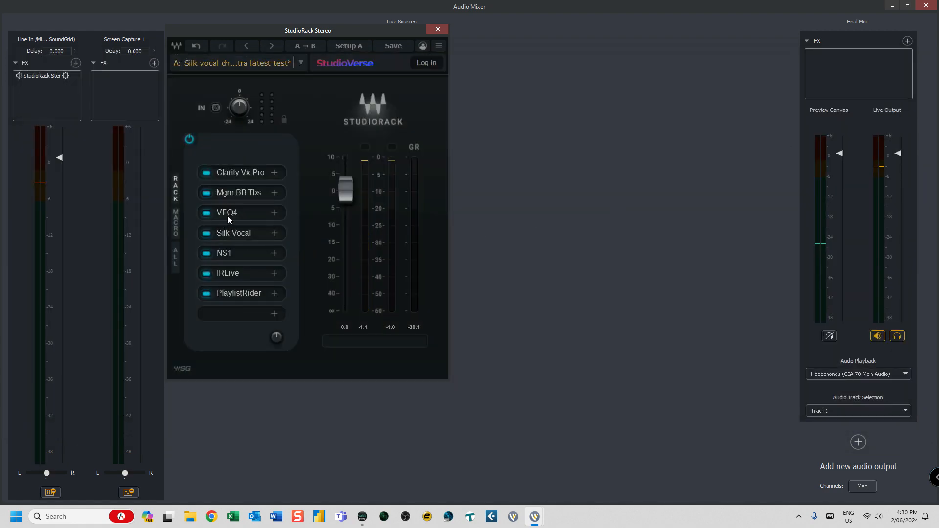
- Look at the VEQ4 and Silk Vocal plug-ins in the rack and close their windows
click(228, 213)
click(691, 229)
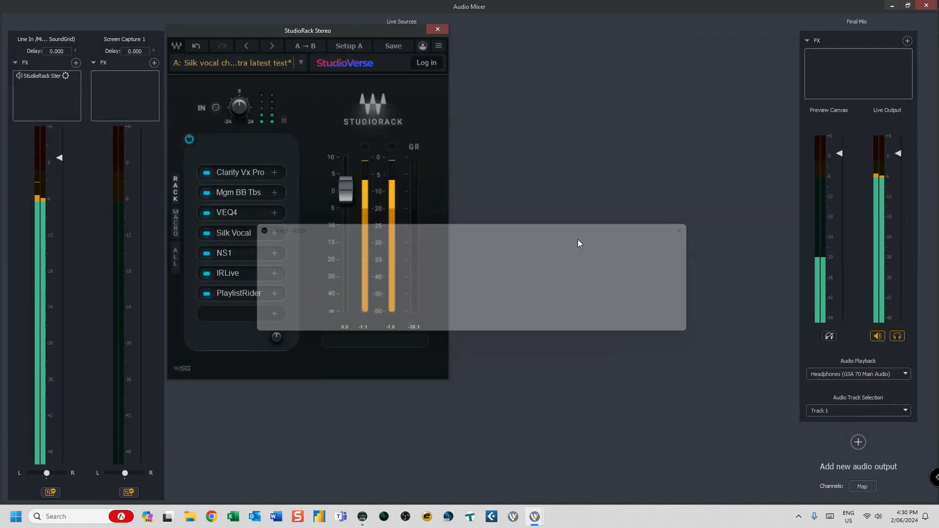
click(230, 233)
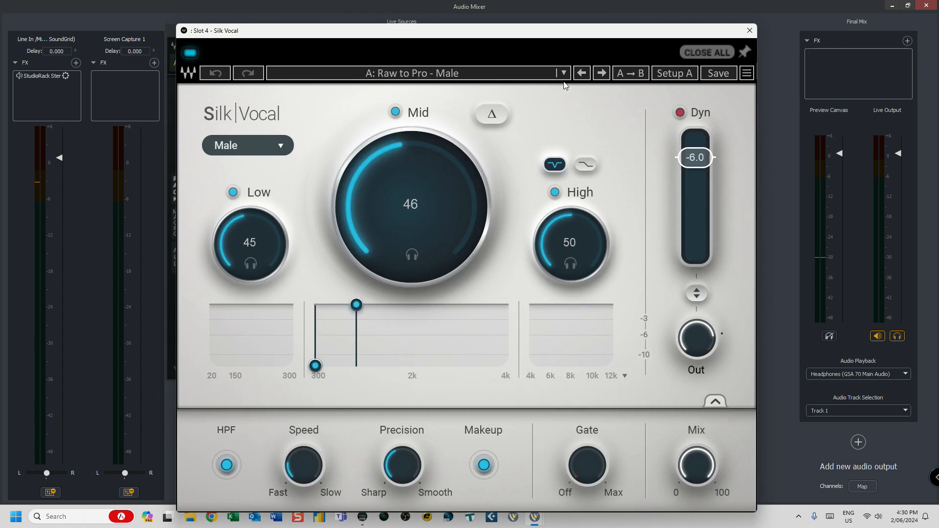
drag(552, 33, 545, 13)
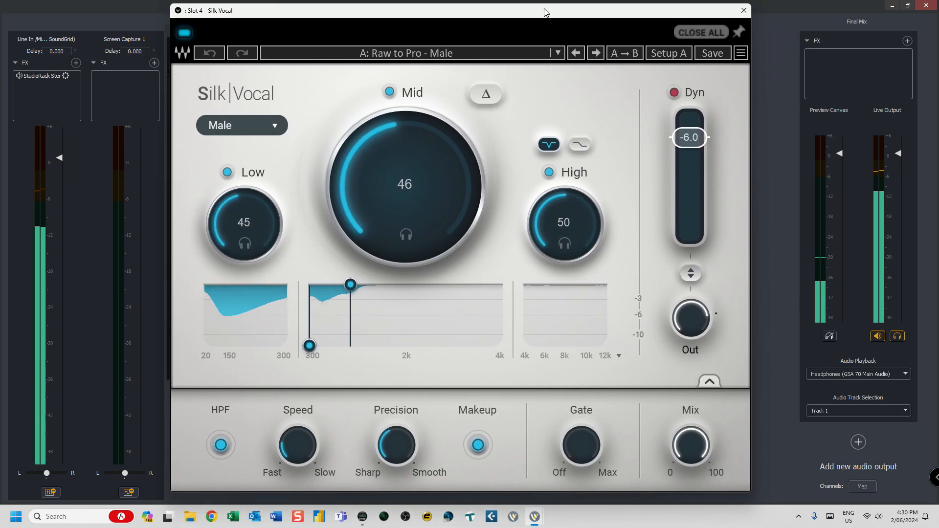
click(744, 11)
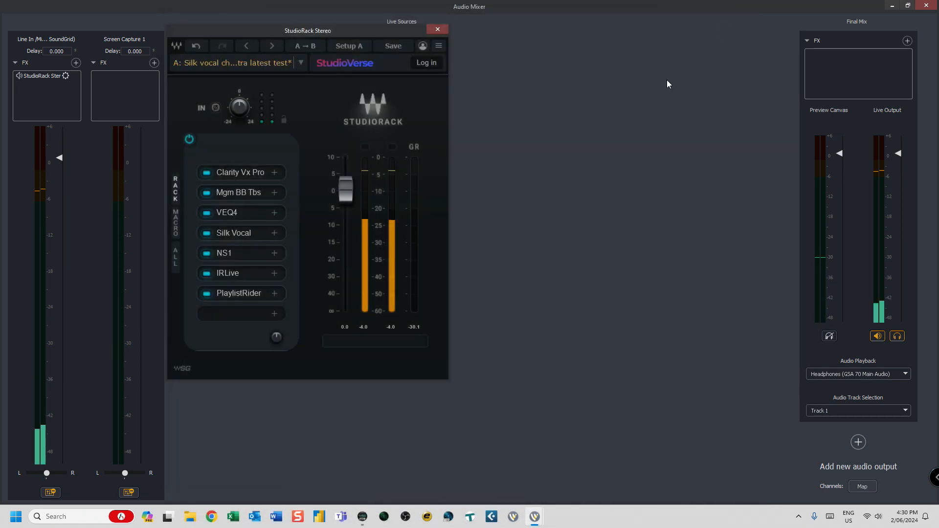
- Look at the settings of the rack's NS1, IRLive and PlaylistRider plug-ins, closing each window
click(232, 256)
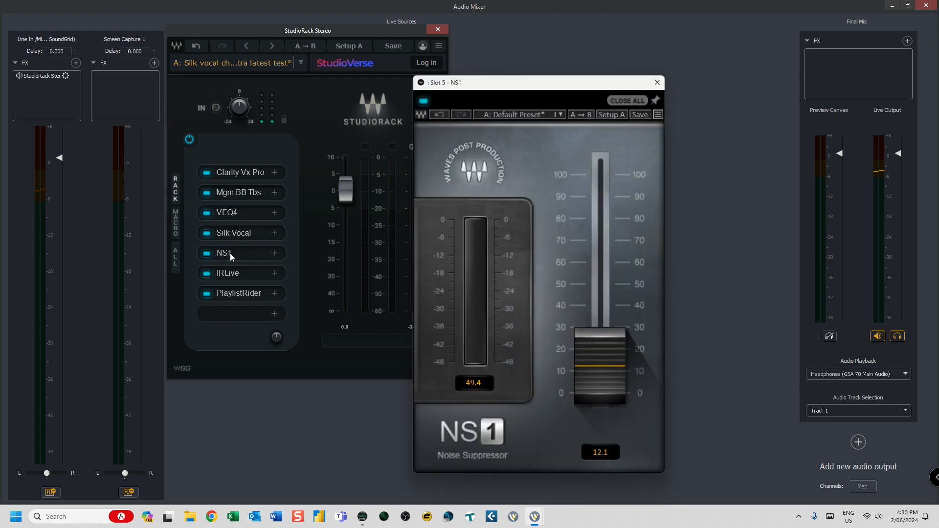
click(659, 83)
click(228, 278)
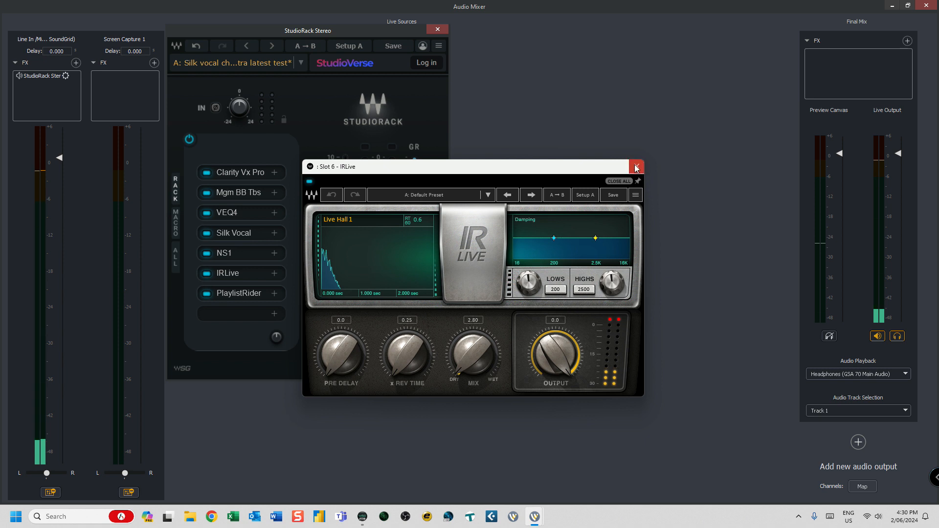
click(209, 276)
click(228, 293)
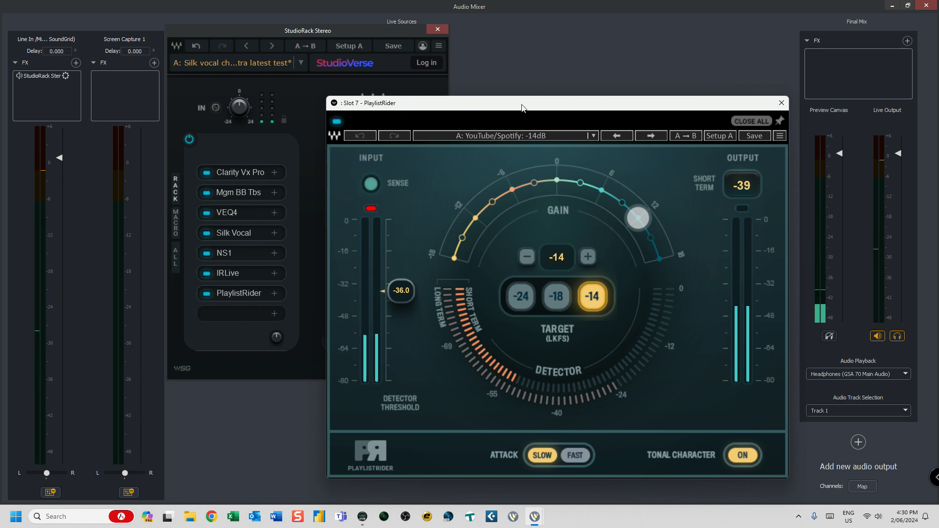
click(781, 103)
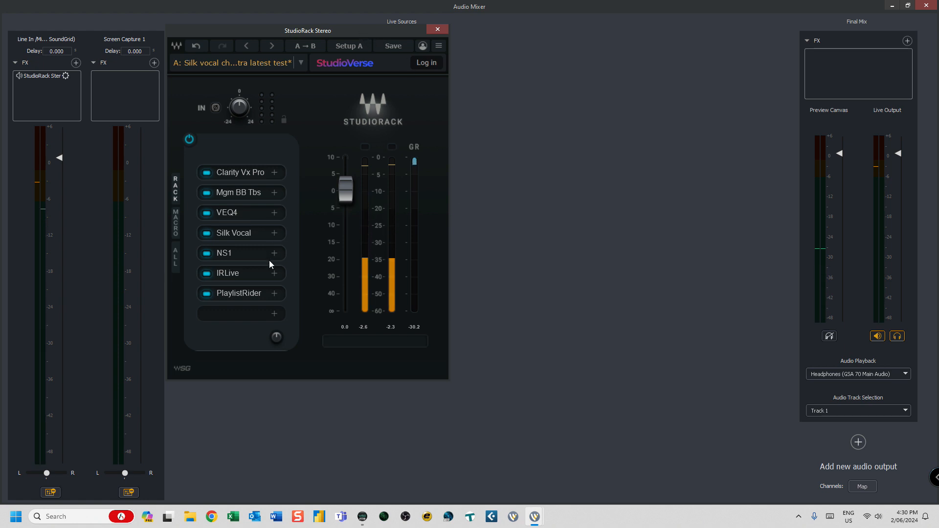
- Search the plug-in list of the rack's empty eighth slot for "ns1" and "eq", clearing each search
click(274, 314)
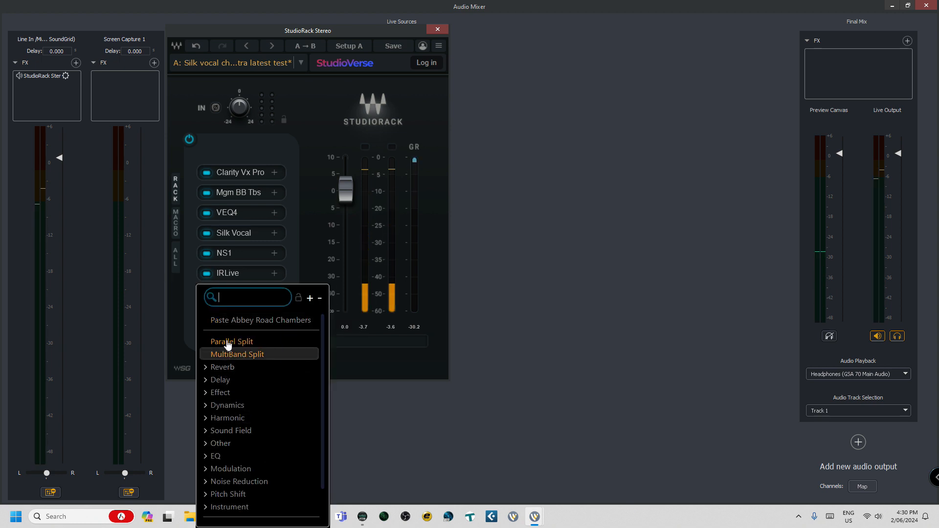
text(ns1)
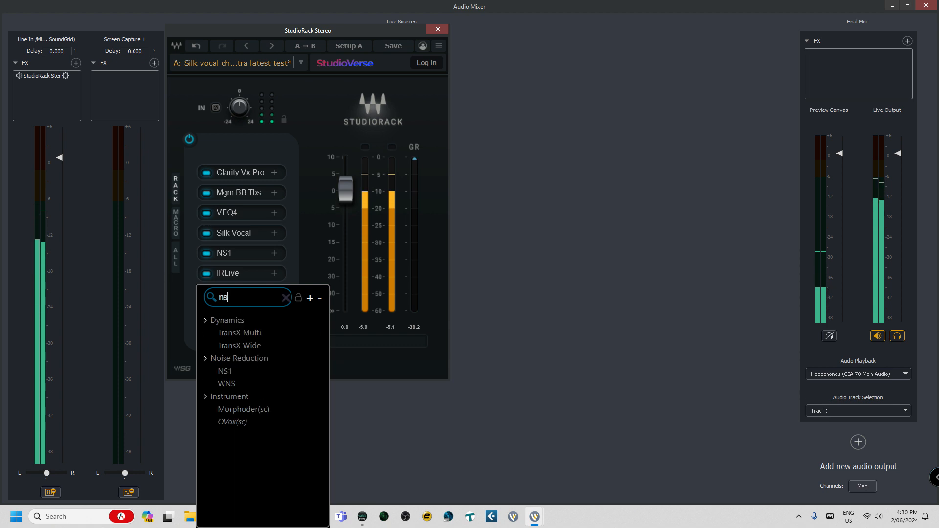
key(BackSpace)
key(BackSpace)
key(BackSpace)
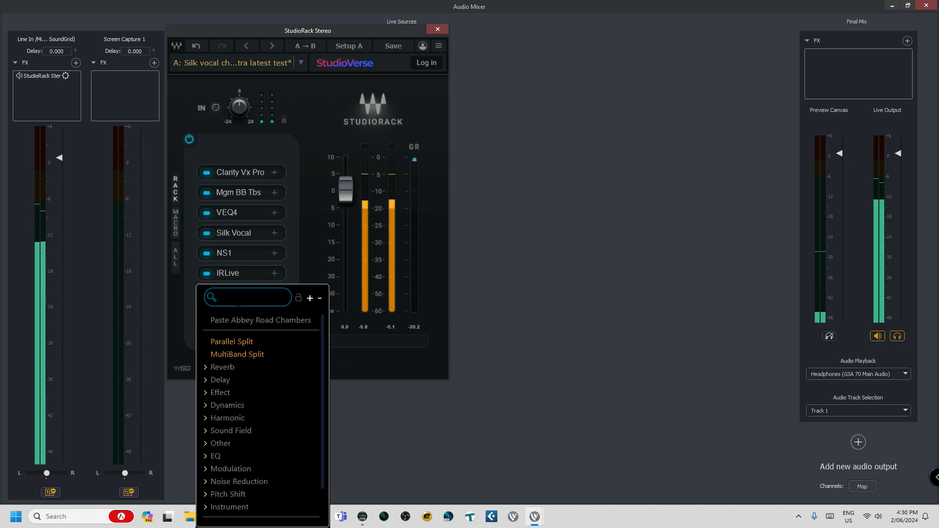
text(eq)
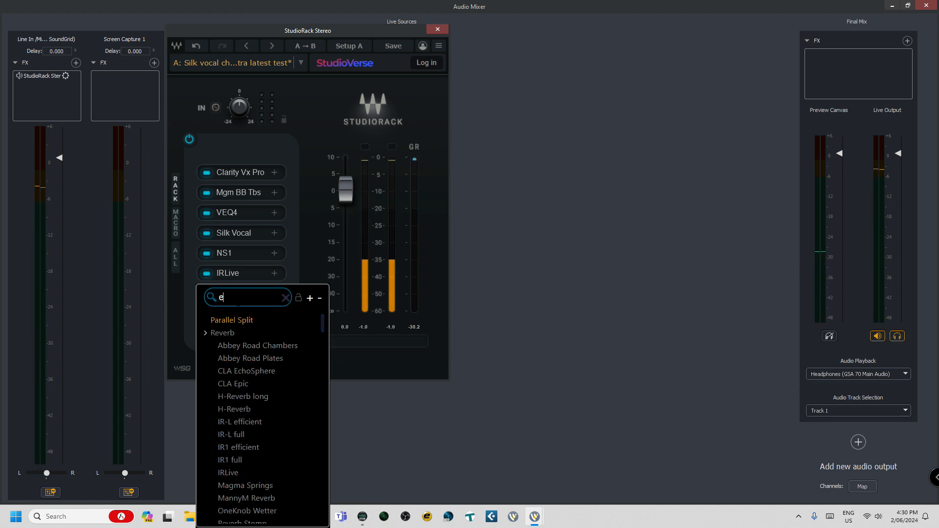
key(BackSpace)
key(BackSpace)
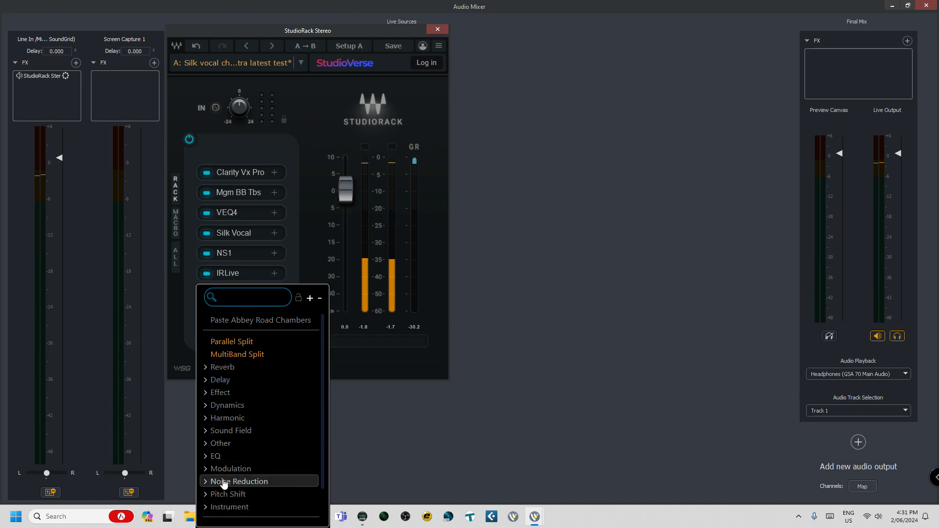
- Insert the VU Meter from the Sound Field category into the rack's eighth slot and close its window
scroll(227, 470, down, 3)
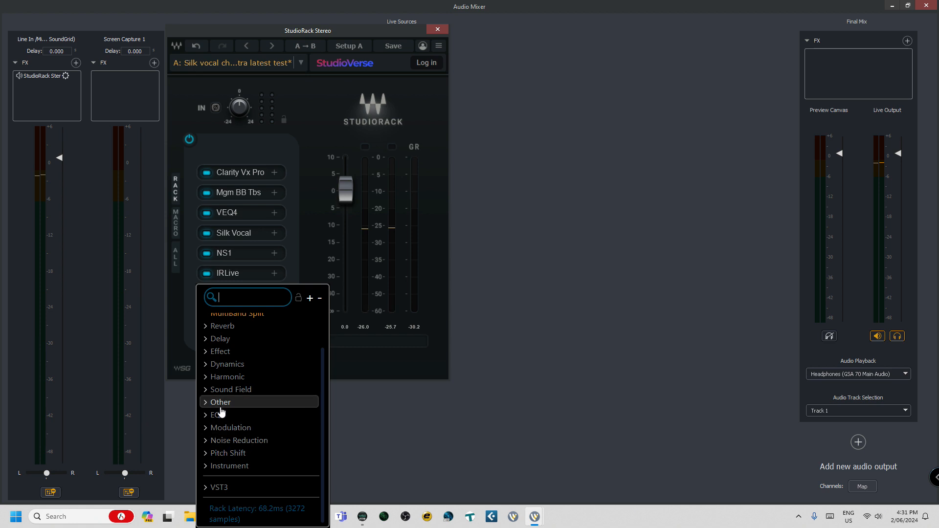
click(222, 390)
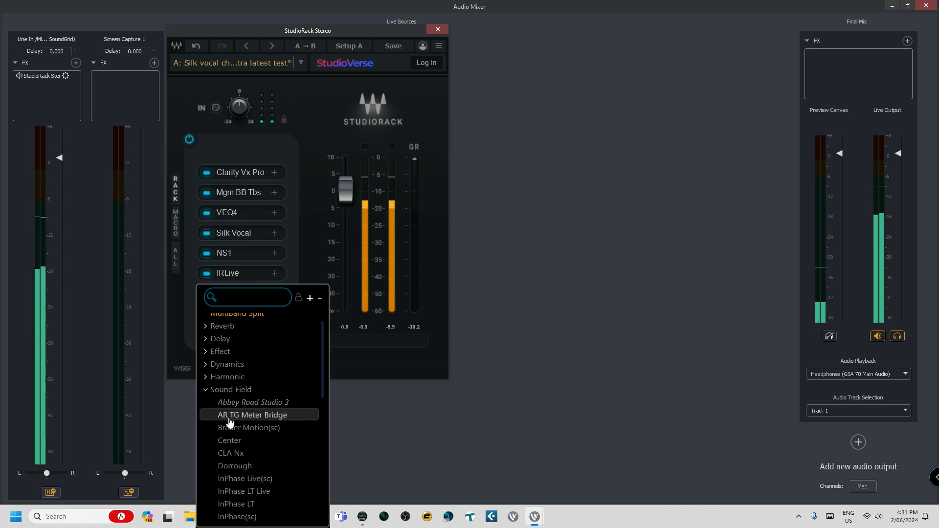
scroll(230, 421, down, 8)
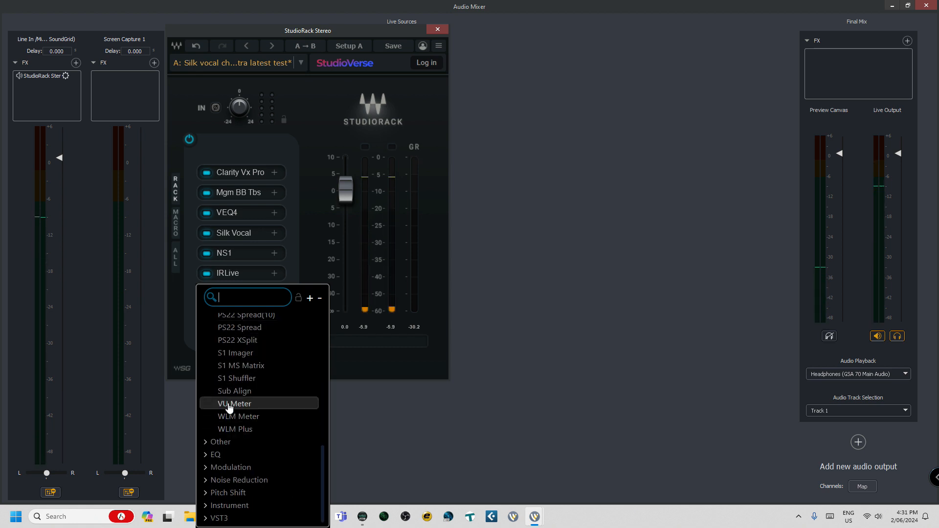
click(229, 405)
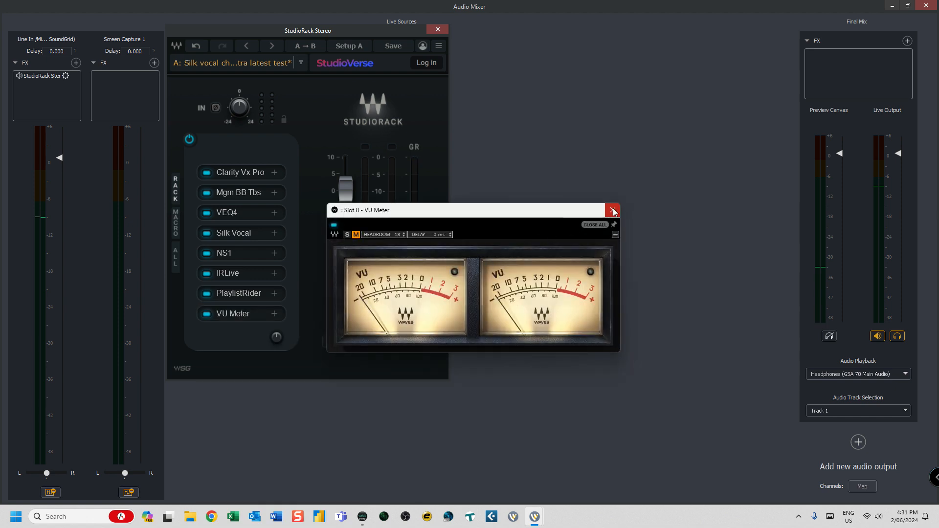
click(613, 211)
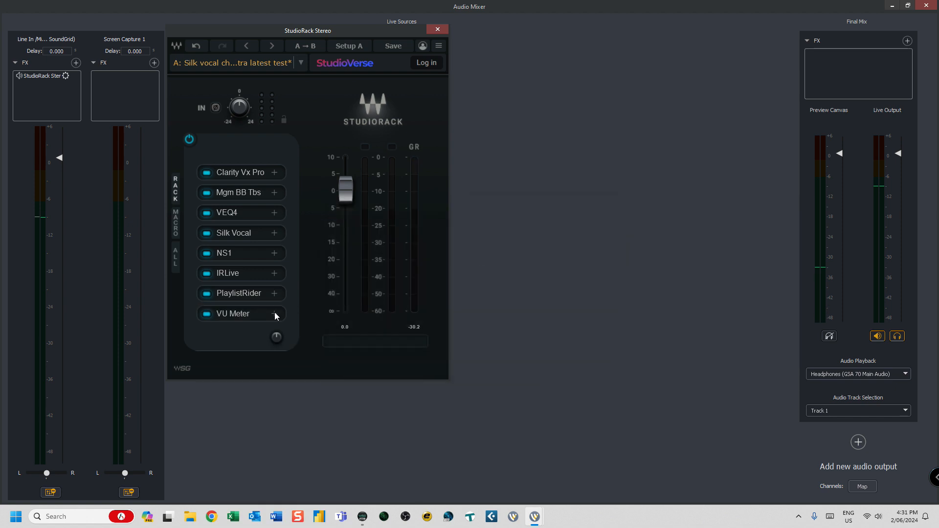
- Remove the VU Meter from the rack's eighth slot and close the StudioRack Stereo window
click(274, 313)
click(247, 320)
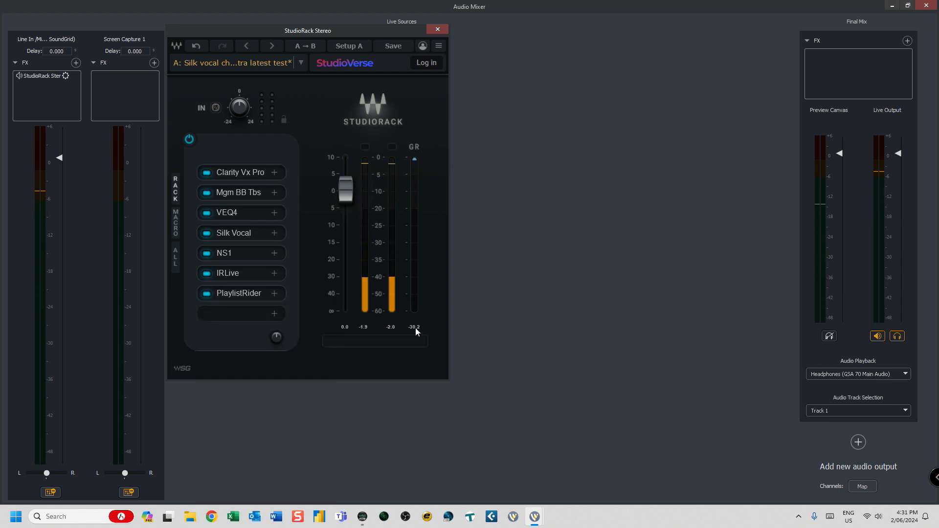
click(437, 29)
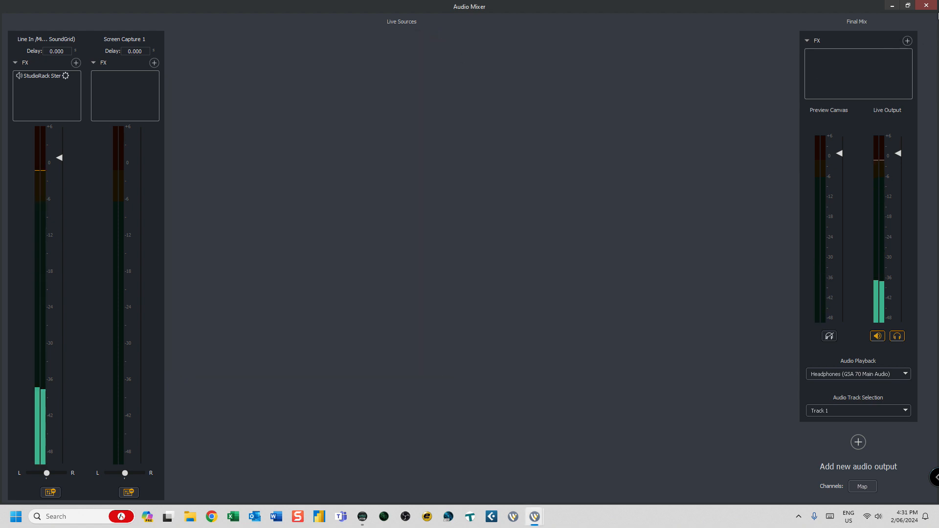